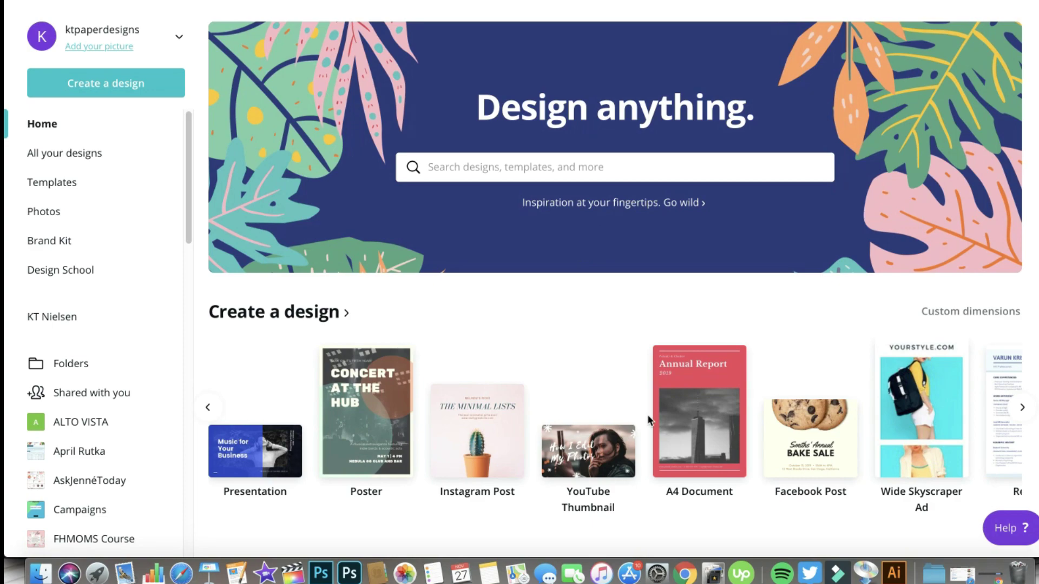
Create a poster design and apply the recently used Elstown Holiday Block Party template to it
{"action": "left_click", "coordinate": [372, 412]}
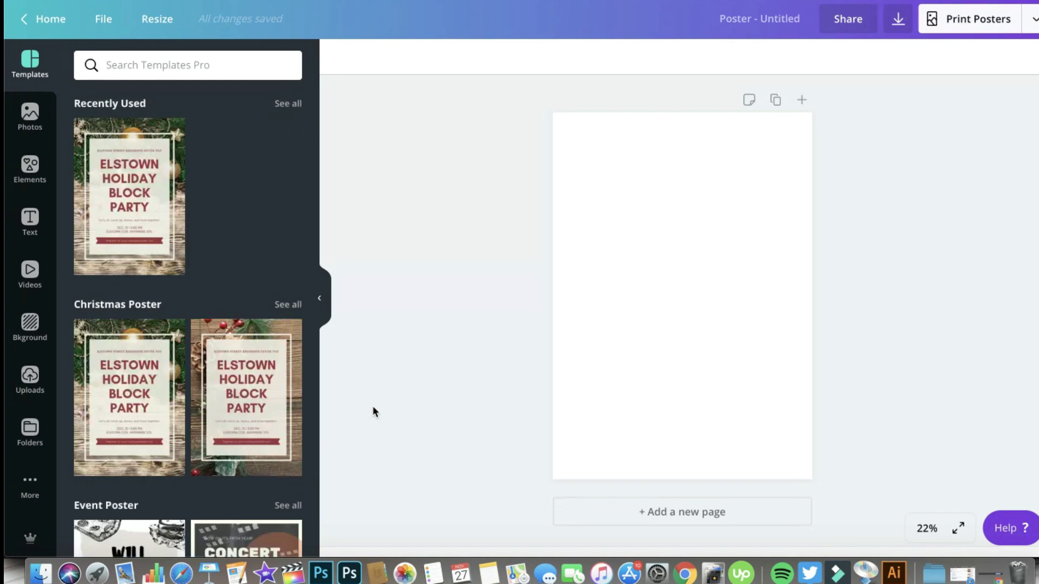
{"action": "left_click", "coordinate": [135, 209]}
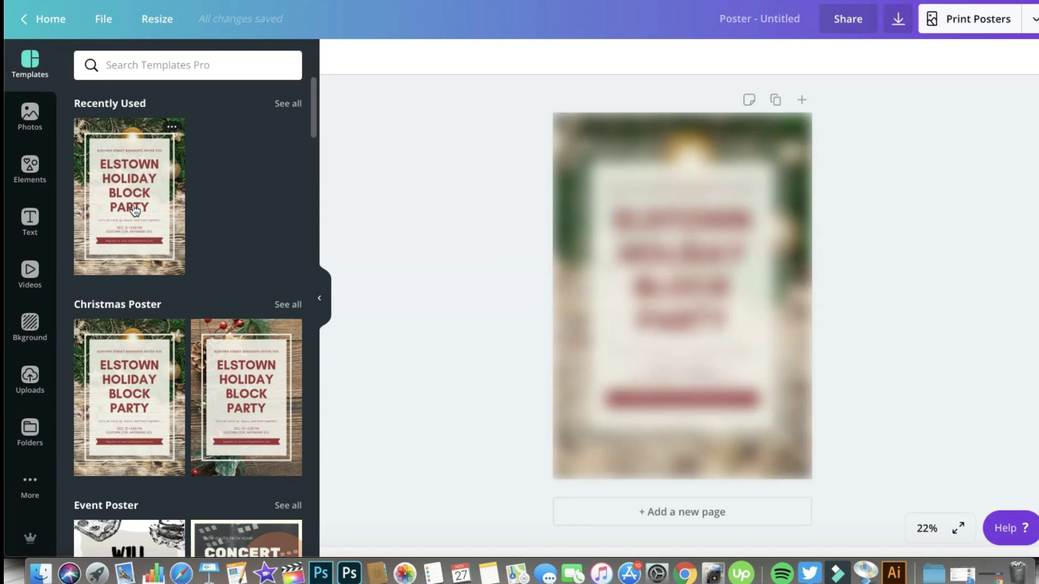
{"action": "left_click", "coordinate": [742, 200]}
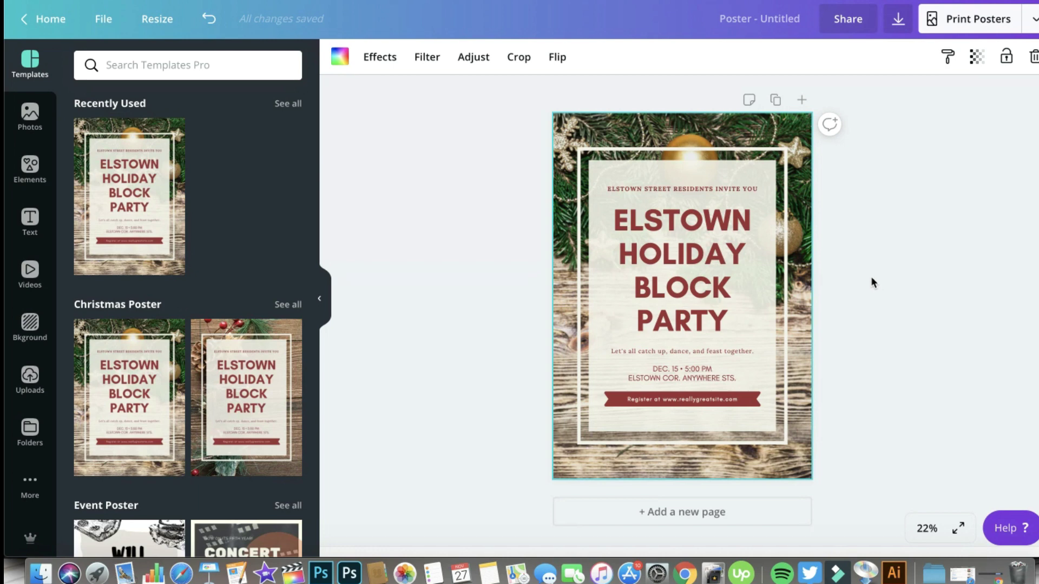
Select the poster's main heading and browse the uploaded and English fonts available for it
{"action": "left_click", "coordinate": [731, 297]}
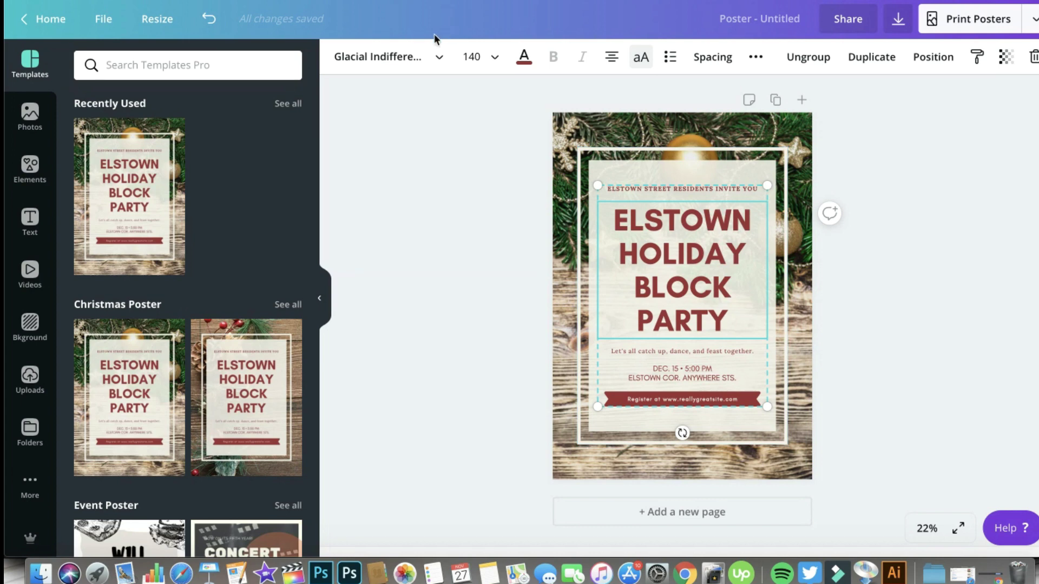
{"action": "left_click", "coordinate": [430, 57]}
{"action": "scroll", "coordinate": [317, 357], "scroll_direction": "down", "scroll_amount": 8}
{"action": "scroll", "coordinate": [318, 399], "scroll_direction": "up", "scroll_amount": 10}
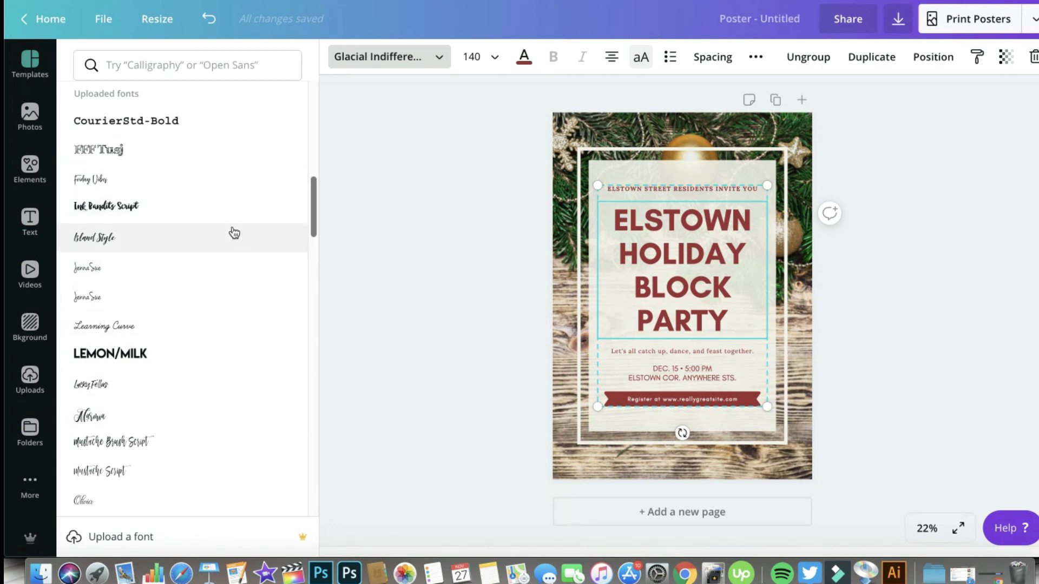
{"action": "left_click_drag", "start_coordinate": [312, 186], "coordinate": [309, 280]}
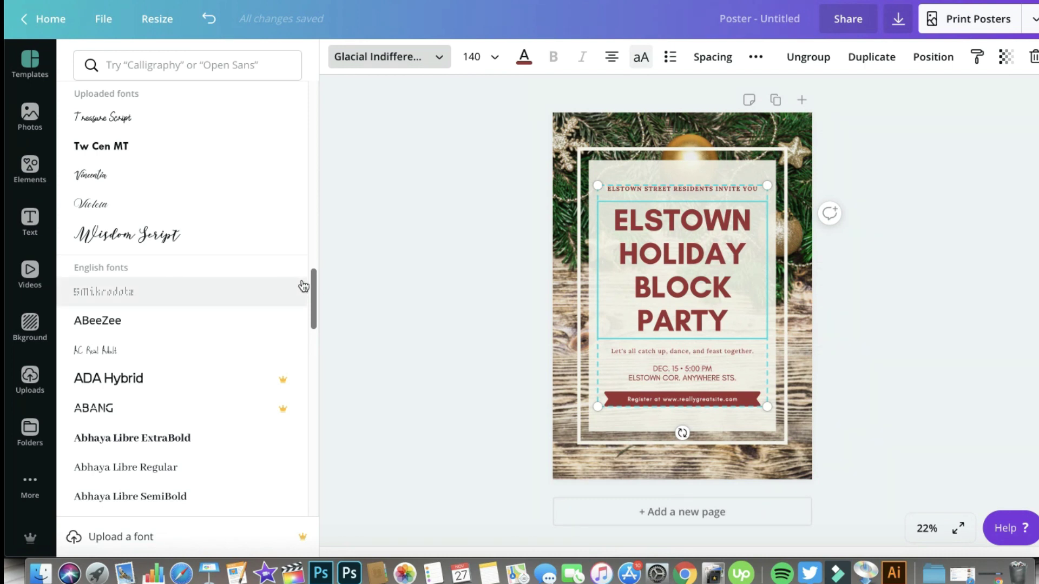
{"action": "left_click_drag", "start_coordinate": [314, 279], "coordinate": [314, 297]}
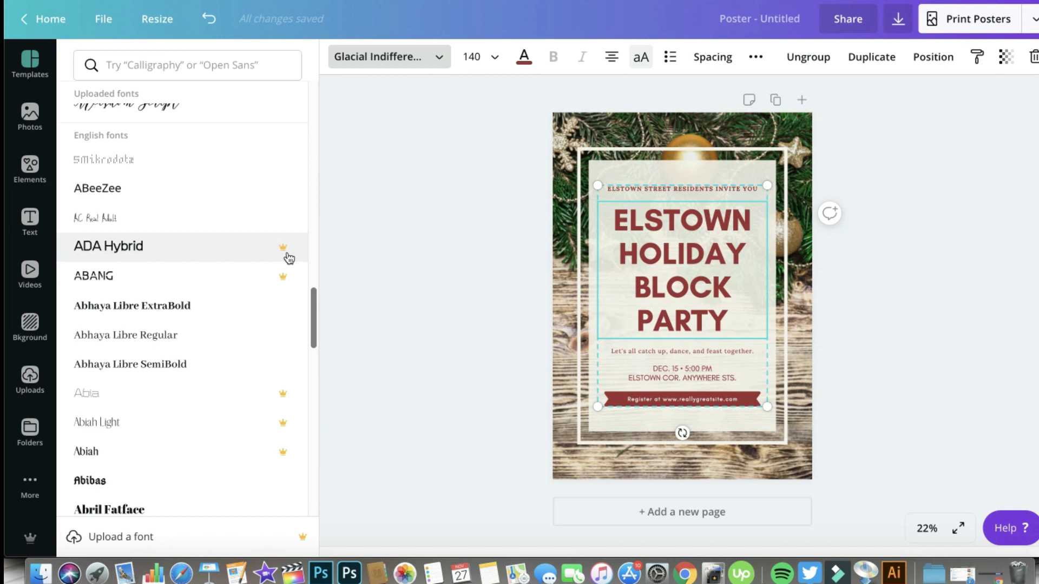
{"action": "left_click_drag", "start_coordinate": [310, 294], "coordinate": [299, 379]}
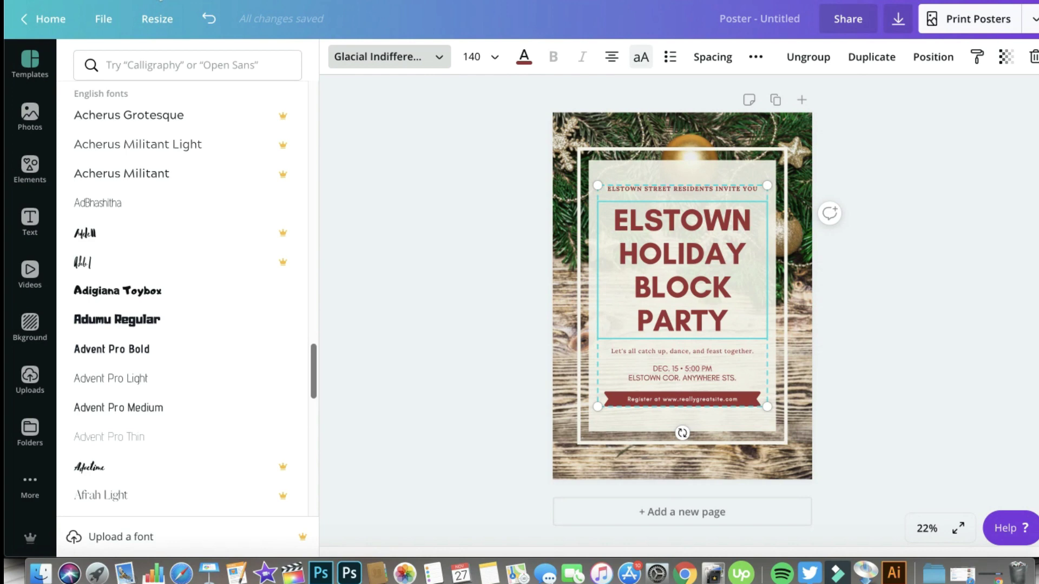
Leave the poster, open the Brand Kit and look through its brand logos
{"action": "left_click", "coordinate": [50, 19]}
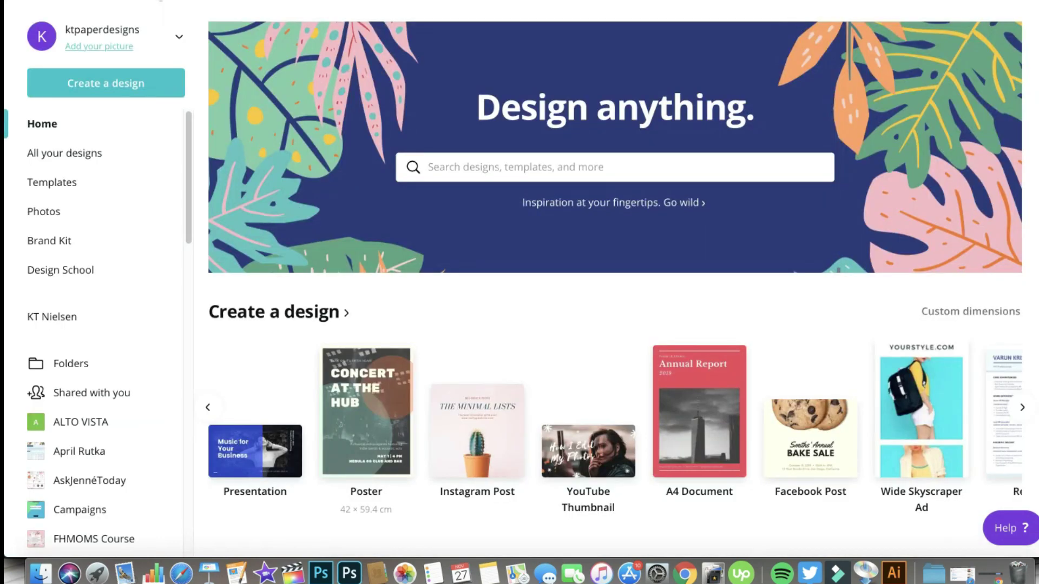
{"action": "left_click", "coordinate": [68, 244]}
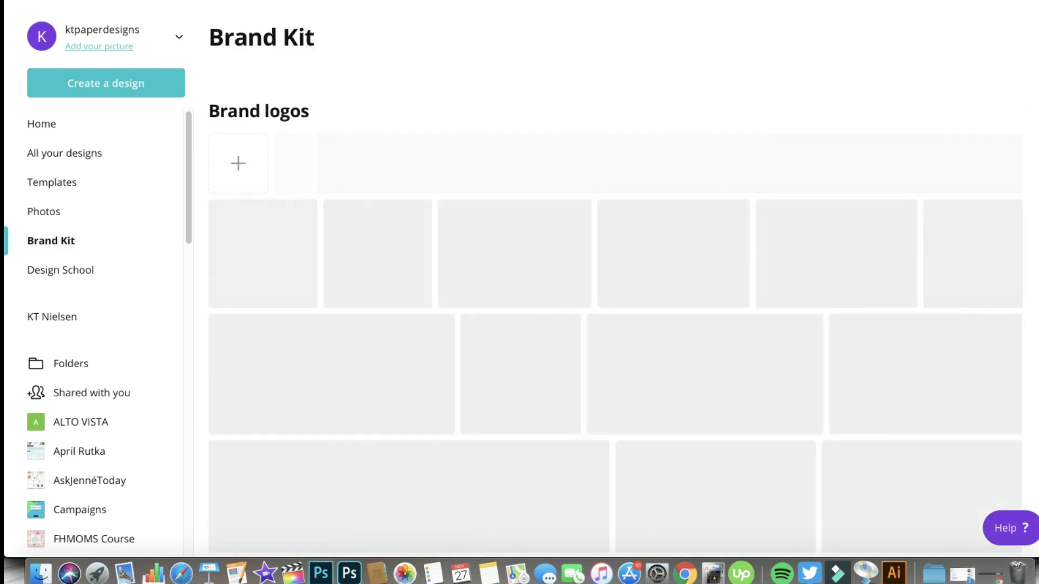
{"action": "scroll", "coordinate": [615, 279], "scroll_direction": "down", "scroll_amount": 5}
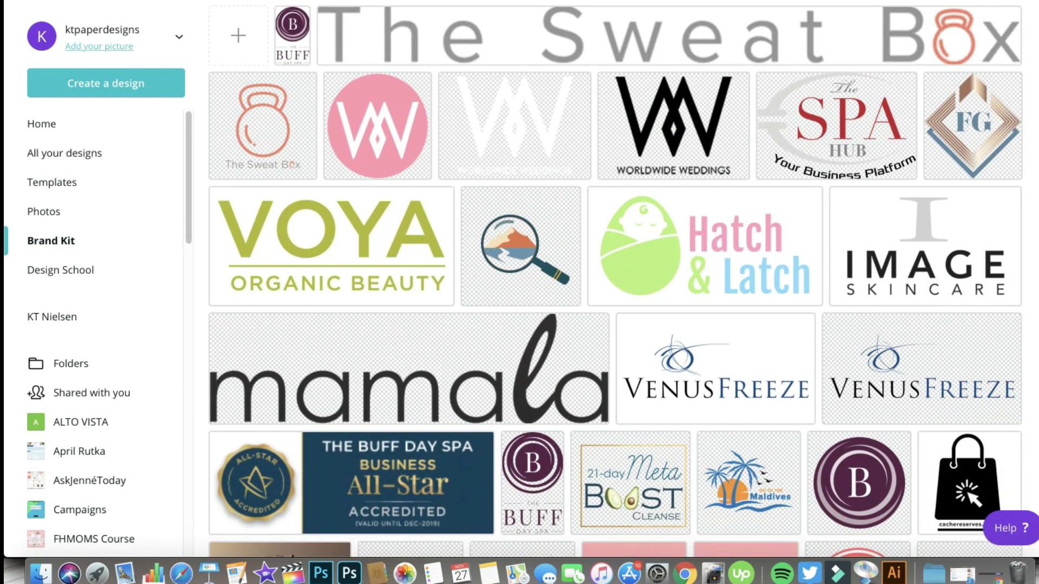
{"action": "scroll", "coordinate": [615, 279], "scroll_direction": "down", "scroll_amount": 4}
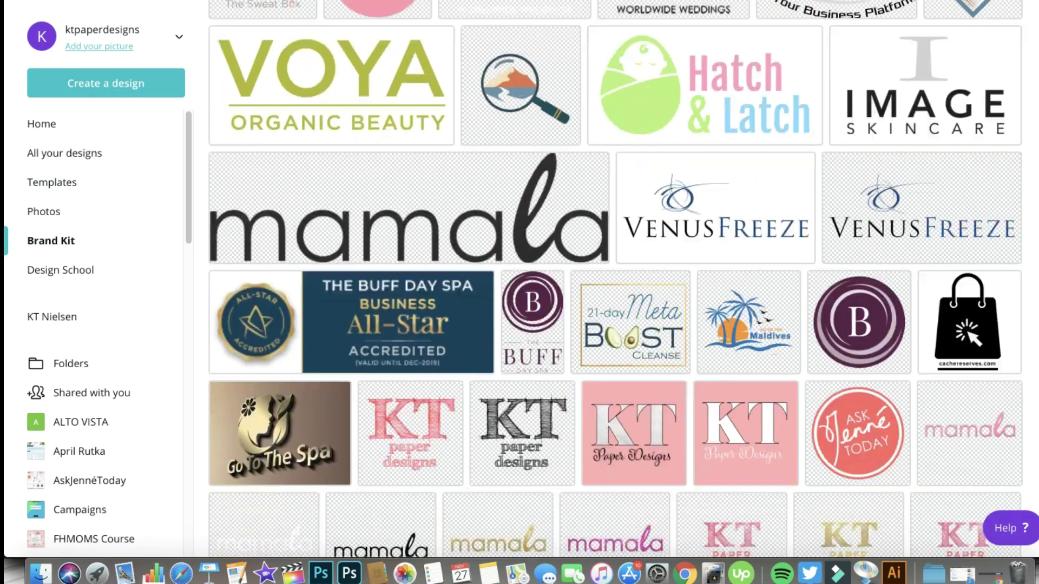
{"action": "scroll", "coordinate": [615, 279], "scroll_direction": "up", "scroll_amount": 3}
{"action": "scroll", "coordinate": [615, 279], "scroll_direction": "up", "scroll_amount": 2}
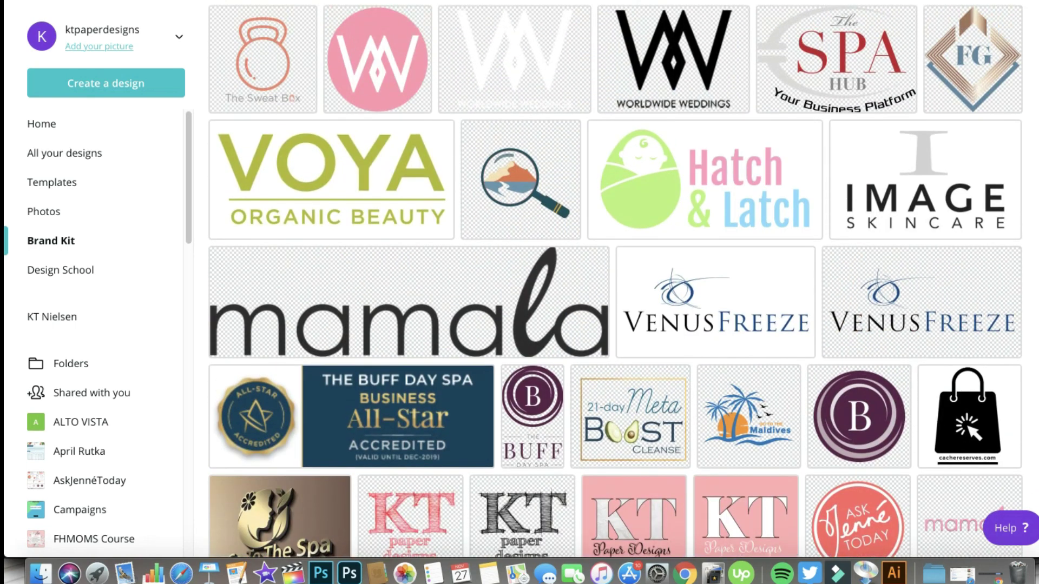
{"action": "scroll", "coordinate": [463, 36], "scroll_direction": "up", "scroll_amount": 5}
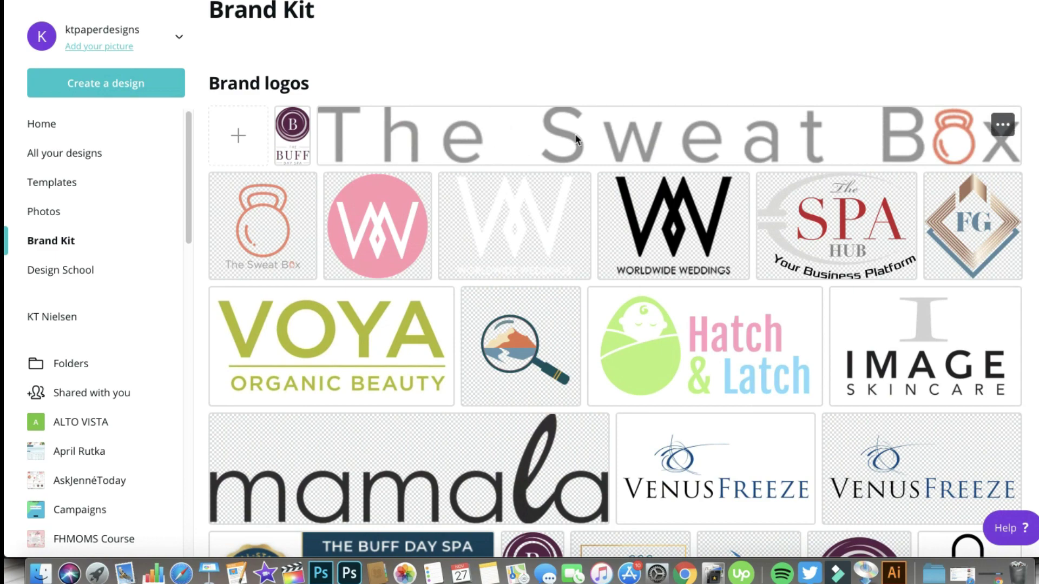
{"action": "scroll", "coordinate": [260, 103], "scroll_direction": "up", "scroll_amount": 1}
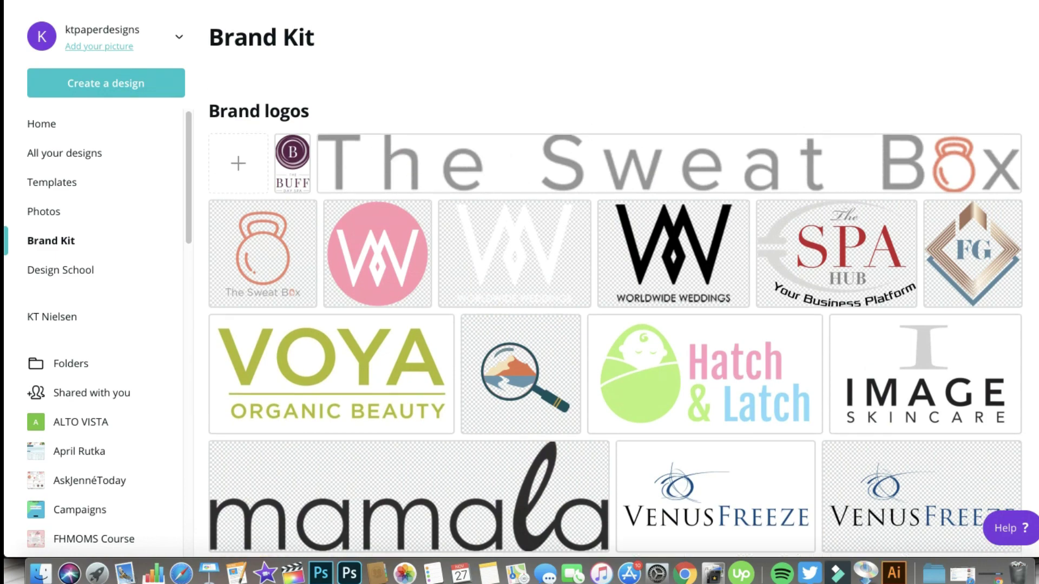
{"action": "scroll", "coordinate": [259, 103], "scroll_direction": "down", "scroll_amount": 6}
{"action": "scroll", "coordinate": [260, 103], "scroll_direction": "up", "scroll_amount": 4}
{"action": "scroll", "coordinate": [615, 279], "scroll_direction": "down", "scroll_amount": 5}
{"action": "scroll", "coordinate": [616, 280], "scroll_direction": "up", "scroll_amount": 6}
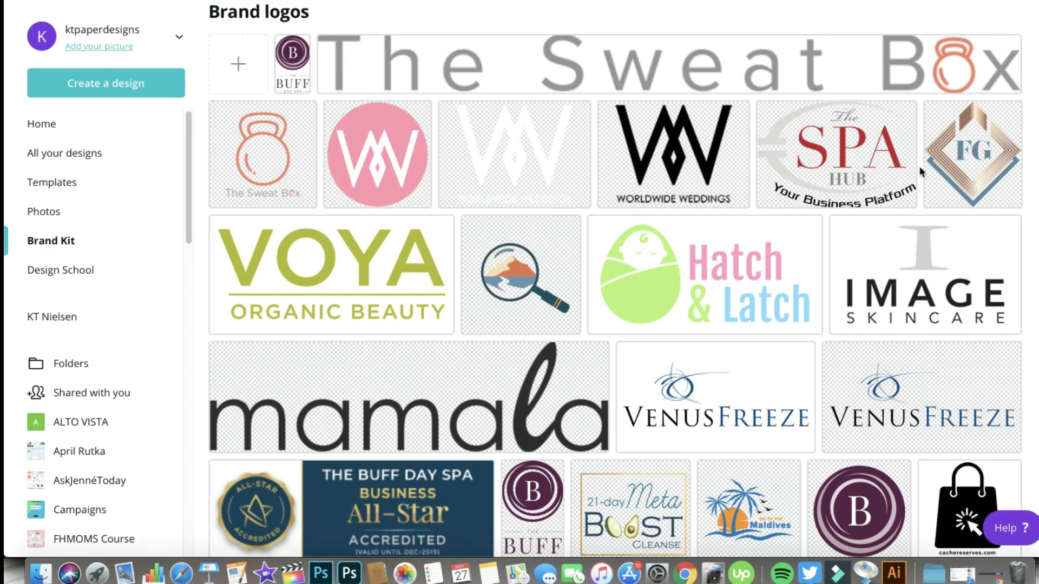
Examine the Brand Kit's color palettes, brand fonts and list of uploaded fonts
{"action": "scroll", "coordinate": [876, 50], "scroll_direction": "down", "scroll_amount": 5}
{"action": "scroll", "coordinate": [778, 63], "scroll_direction": "down", "scroll_amount": 8}
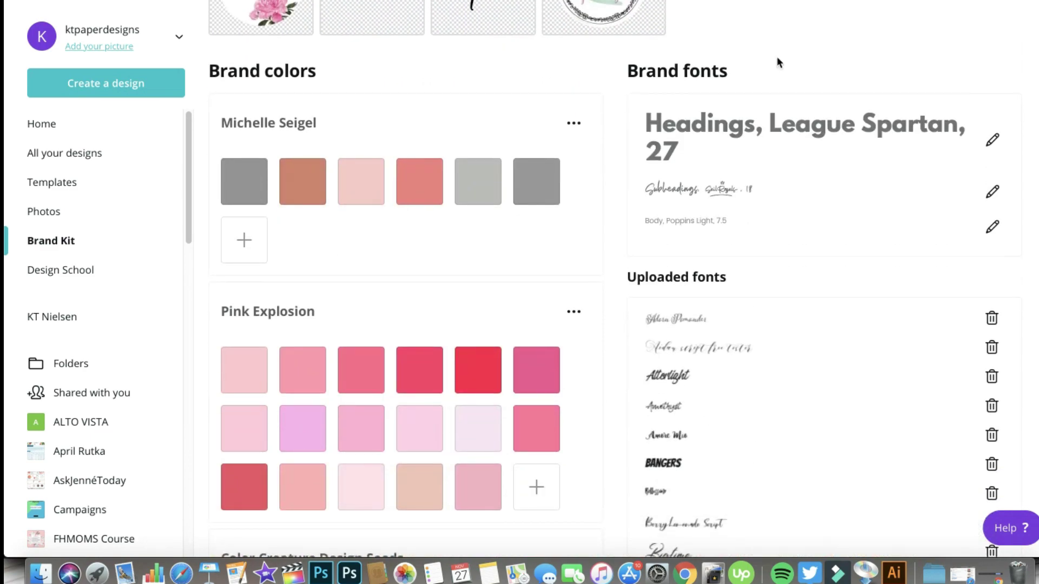
{"action": "scroll", "coordinate": [1002, 269], "scroll_direction": "down", "scroll_amount": 4}
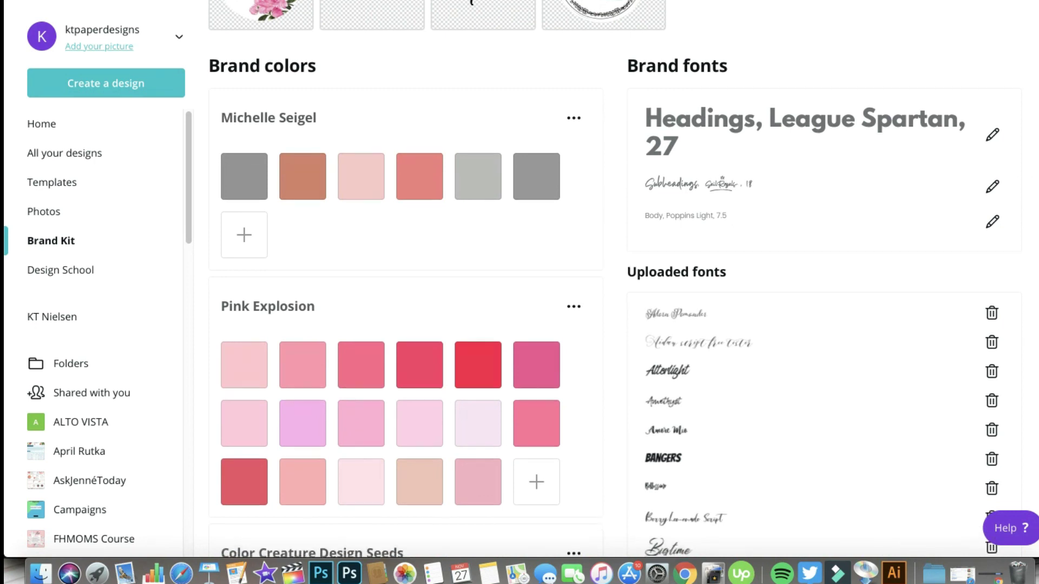
{"action": "scroll", "coordinate": [758, 271], "scroll_direction": "down", "scroll_amount": 2}
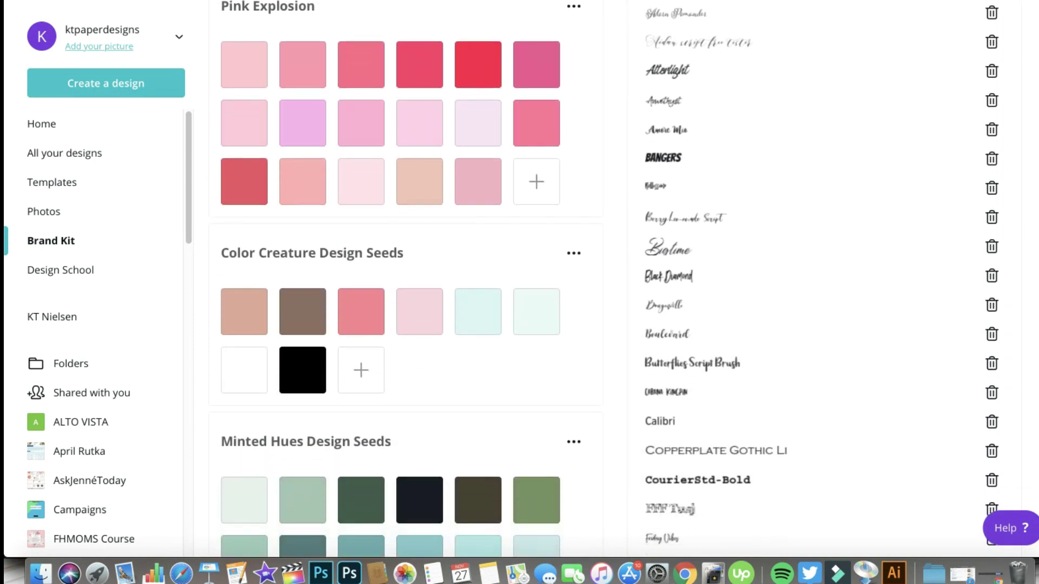
{"action": "scroll", "coordinate": [757, 271], "scroll_direction": "up", "scroll_amount": 2}
{"action": "scroll", "coordinate": [611, 280], "scroll_direction": "down", "scroll_amount": 1}
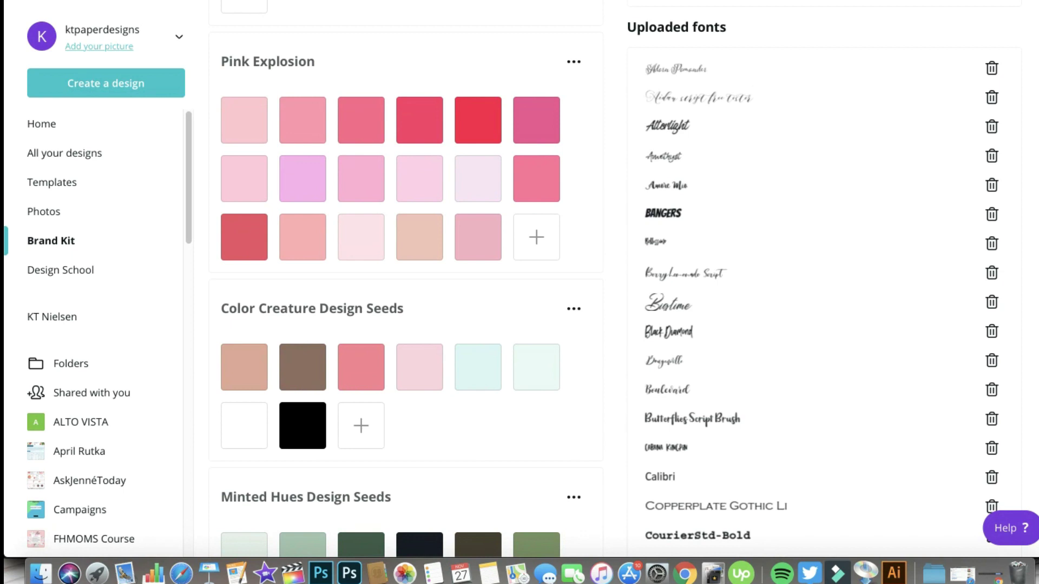
{"action": "scroll", "coordinate": [610, 280], "scroll_direction": "down", "scroll_amount": 7}
{"action": "scroll", "coordinate": [611, 280], "scroll_direction": "down", "scroll_amount": 9}
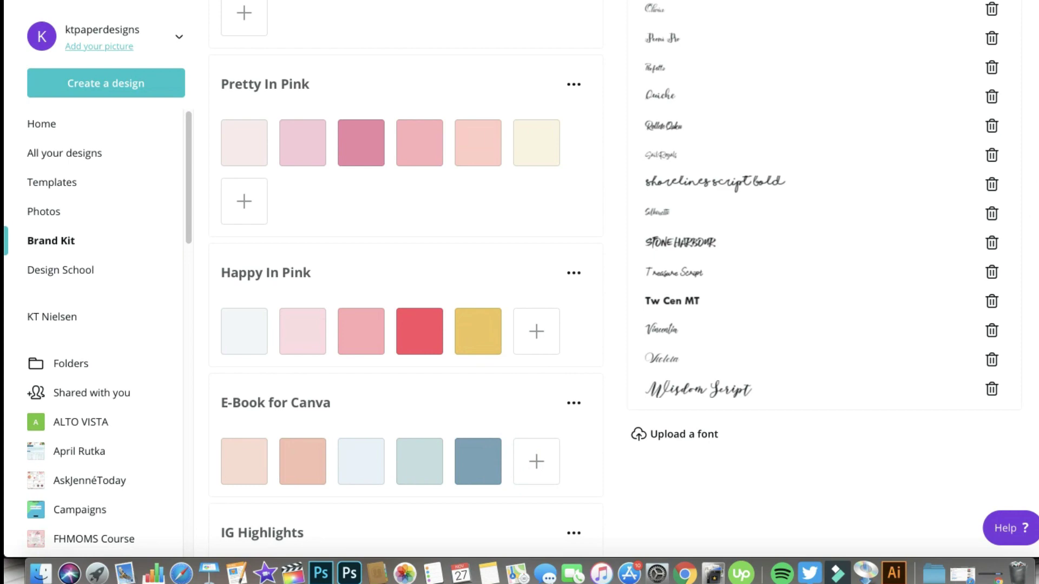
{"action": "scroll", "coordinate": [610, 279], "scroll_direction": "up", "scroll_amount": 12}
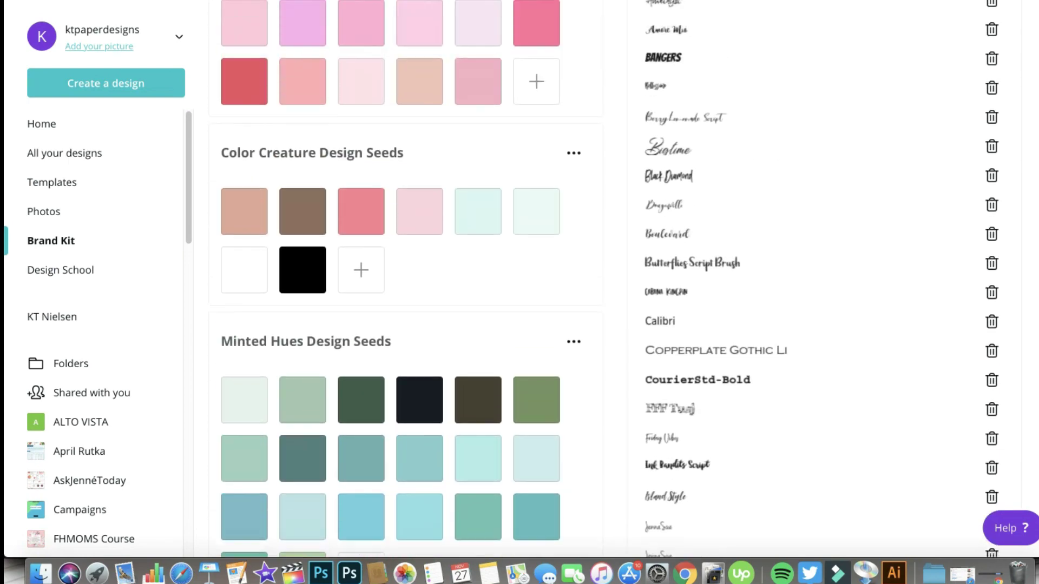
{"action": "scroll", "coordinate": [739, 157], "scroll_direction": "up", "scroll_amount": 15}
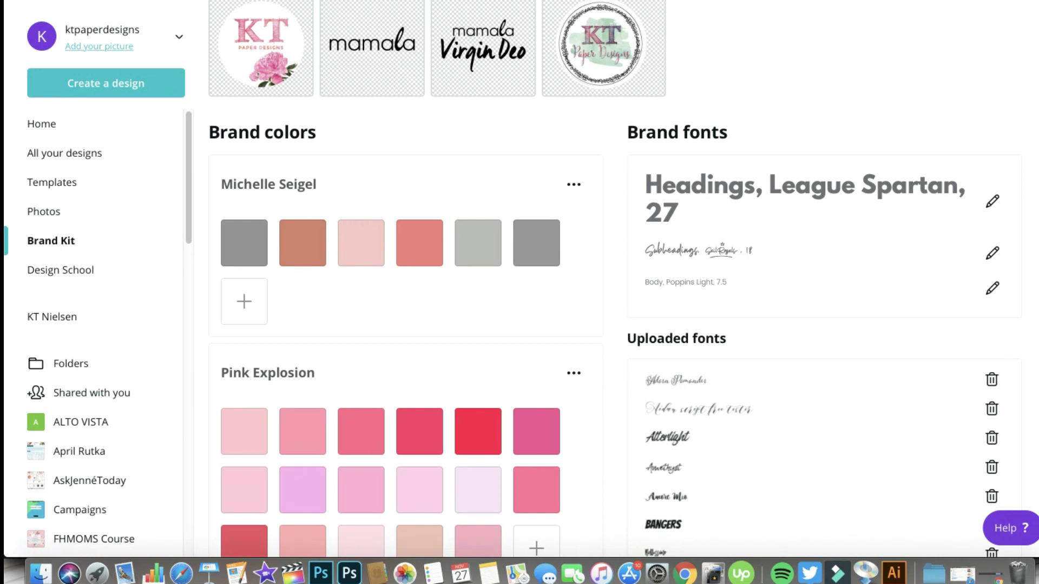
Open the brand Headings font setting and browse its uploaded and English font choices
{"action": "left_click", "coordinate": [993, 203]}
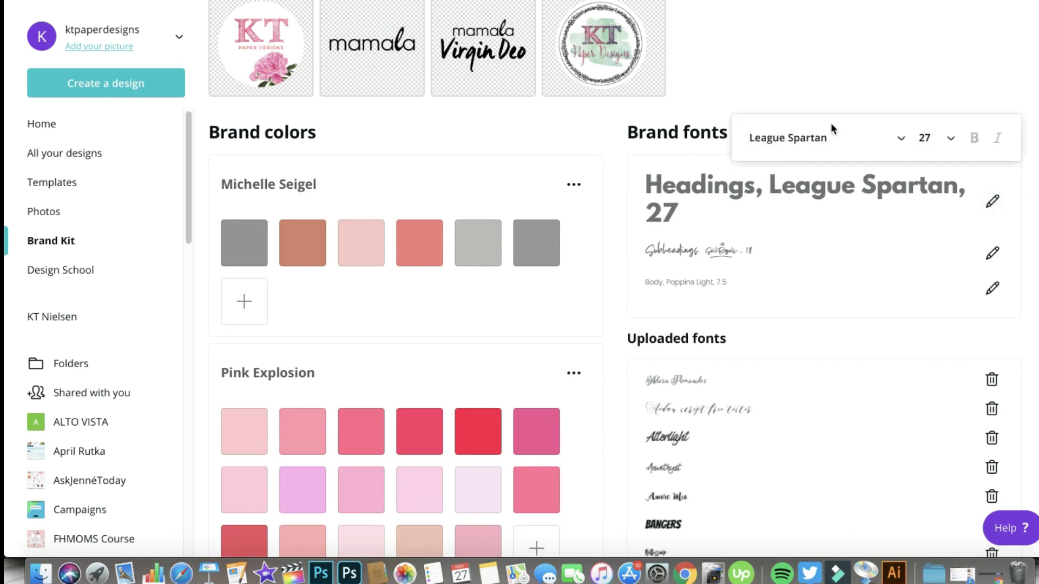
{"action": "left_click", "coordinate": [900, 142]}
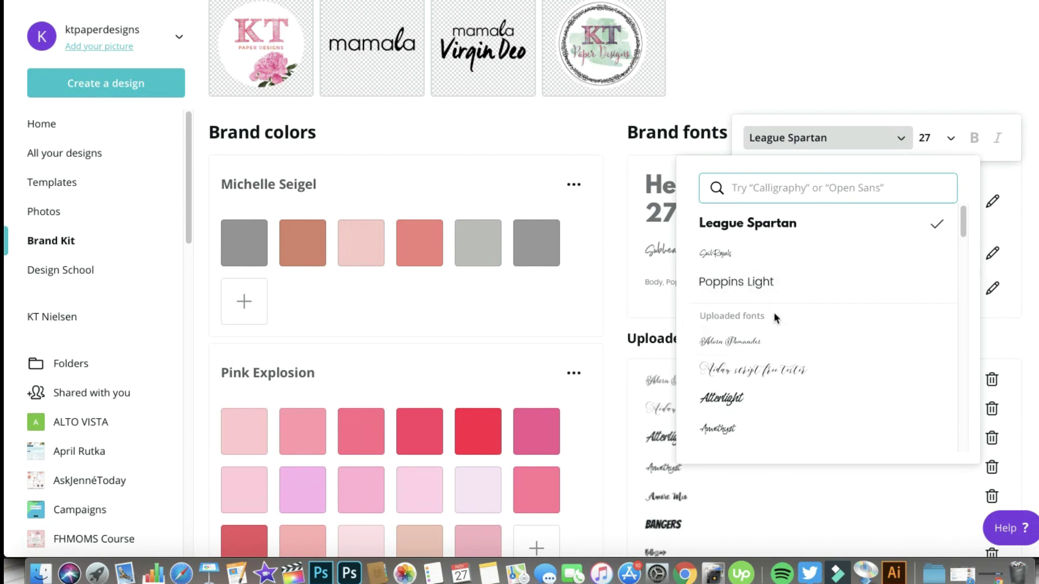
{"action": "left_click_drag", "start_coordinate": [966, 228], "coordinate": [966, 401]}
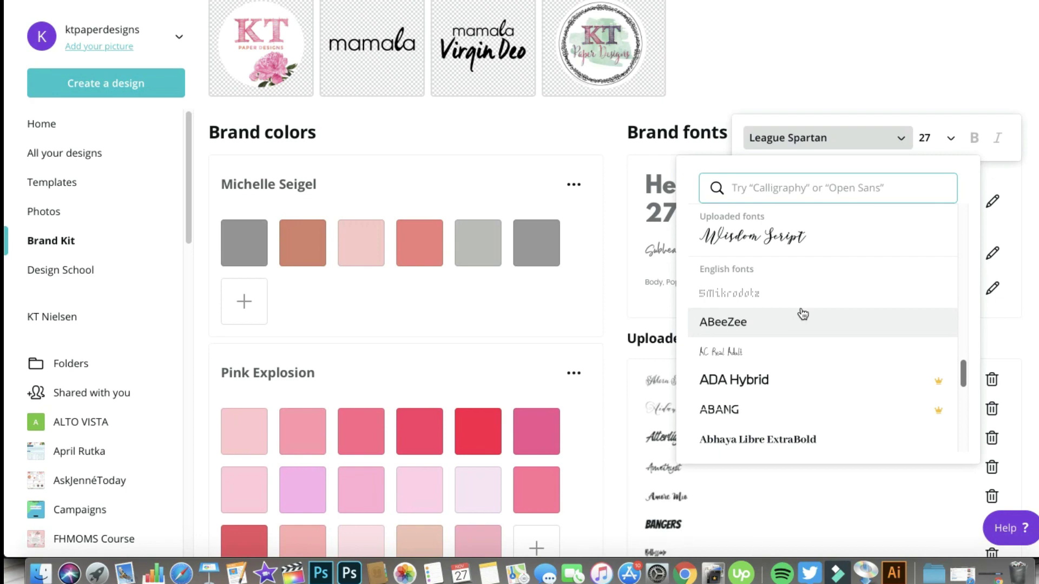
{"action": "left_click", "coordinate": [1031, 226]}
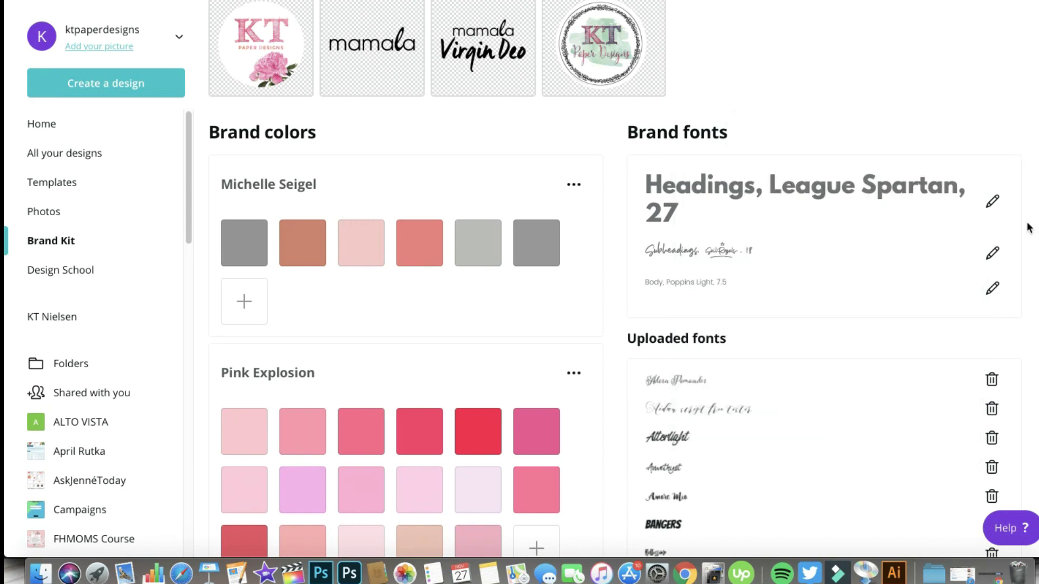
Look through the Brand Kit's uploaded fonts down to the option for uploading a font
{"action": "scroll", "coordinate": [610, 279], "scroll_direction": "down", "scroll_amount": 11}
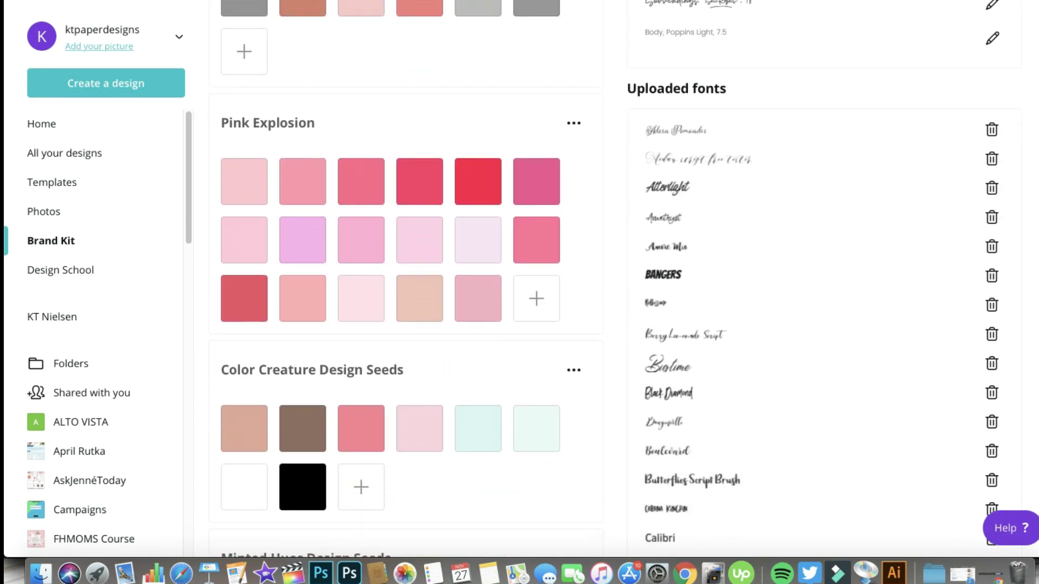
{"action": "scroll", "coordinate": [610, 279], "scroll_direction": "down", "scroll_amount": 10}
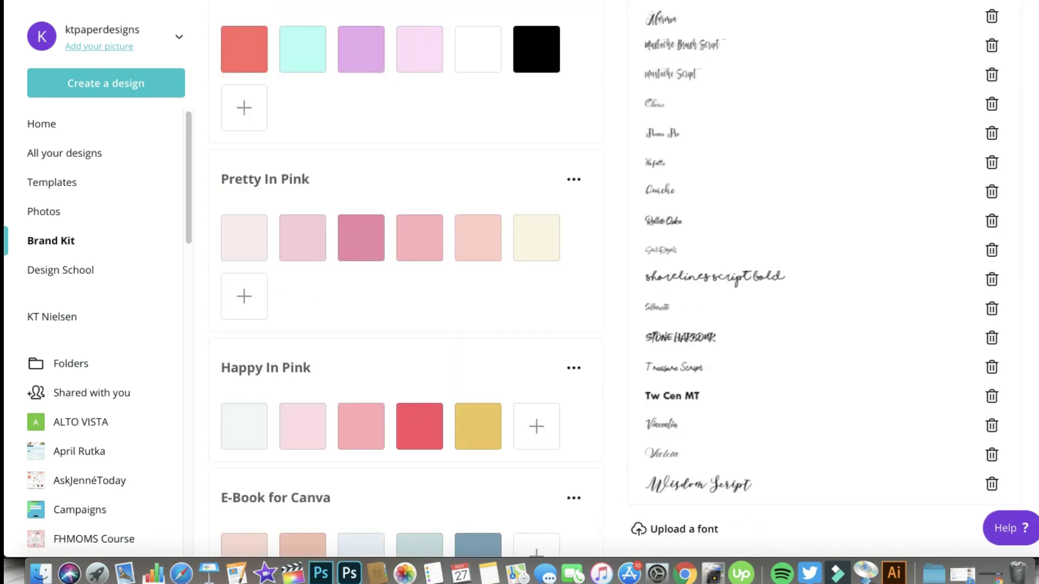
{"action": "scroll", "coordinate": [610, 279], "scroll_direction": "down", "scroll_amount": 5}
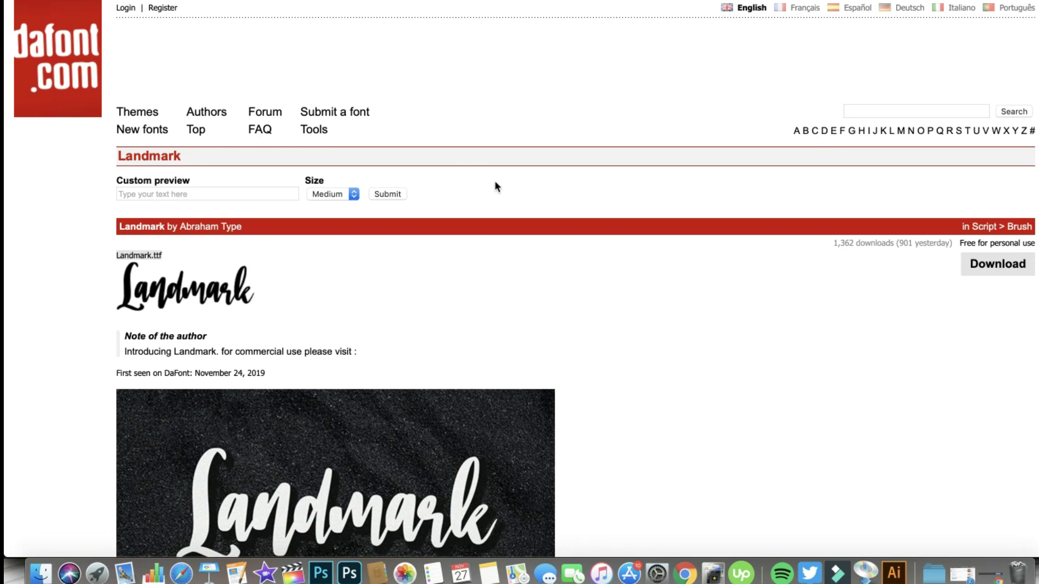
Switch to dafont.com and download the Landmark brush font
{"action": "scroll", "coordinate": [494, 184], "scroll_direction": "down", "scroll_amount": 3}
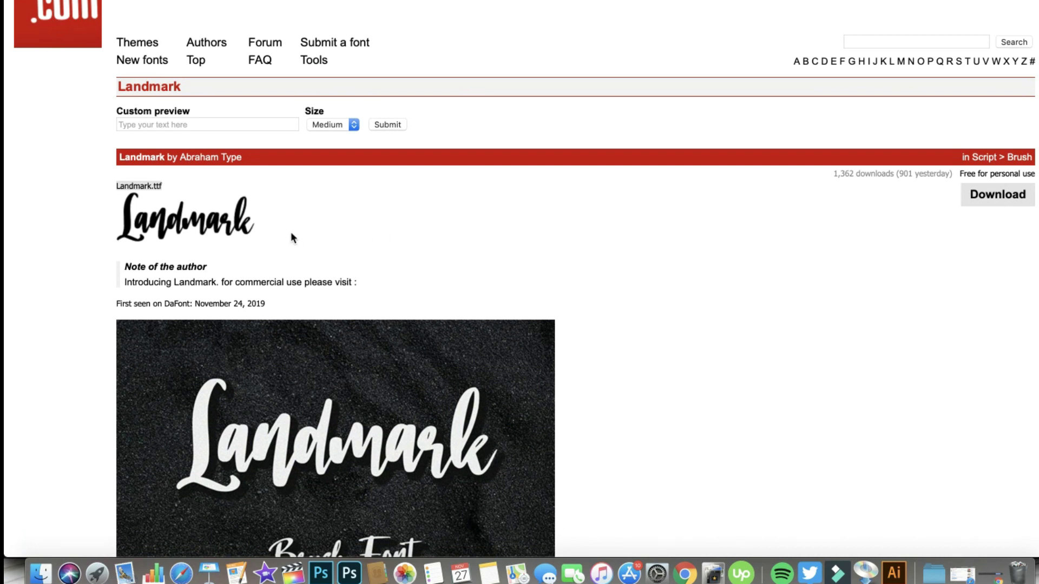
{"action": "left_click", "coordinate": [998, 195]}
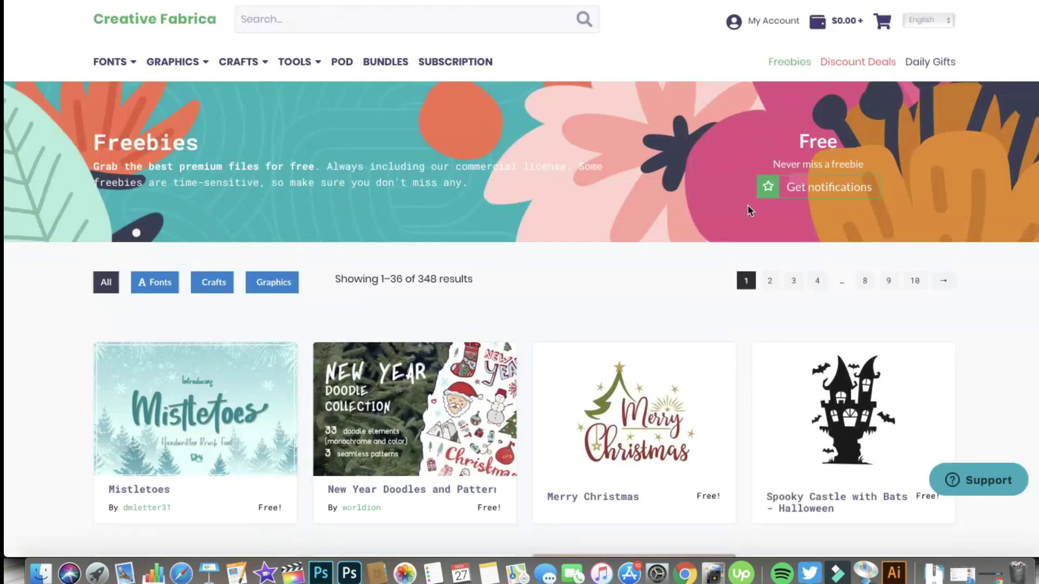
Open the Mistletoes font from Creative Fabrica's freebies and review its download and license details
{"action": "scroll", "coordinate": [715, 222], "scroll_direction": "down", "scroll_amount": 2}
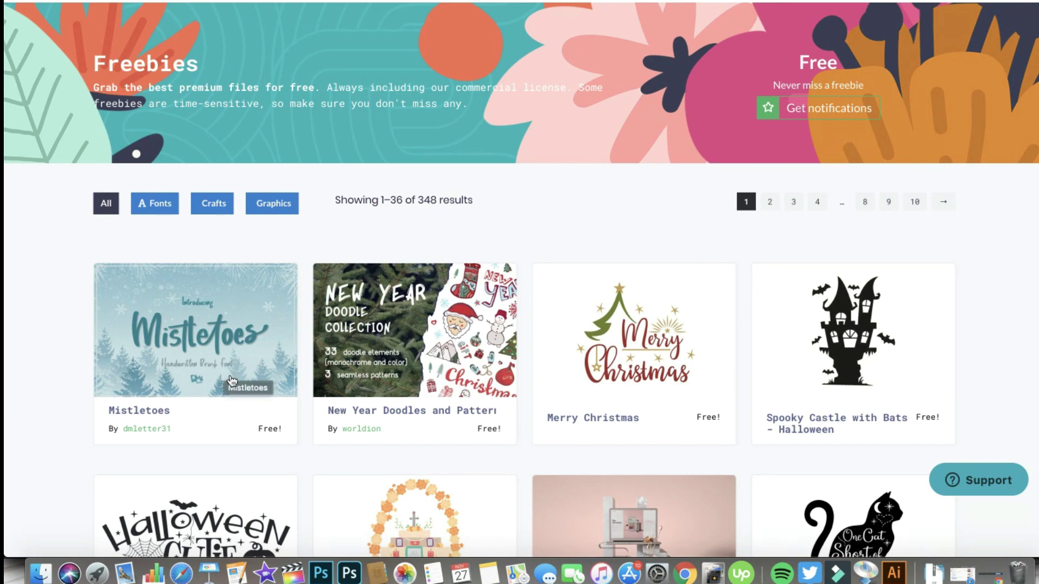
{"action": "left_click", "coordinate": [184, 362]}
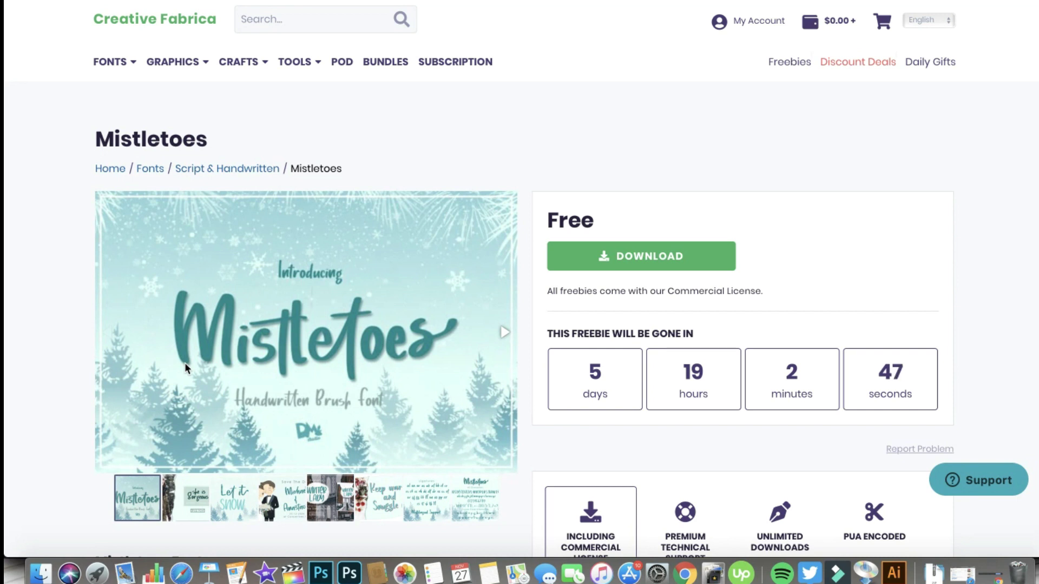
{"action": "scroll", "coordinate": [195, 357], "scroll_direction": "down", "scroll_amount": 3}
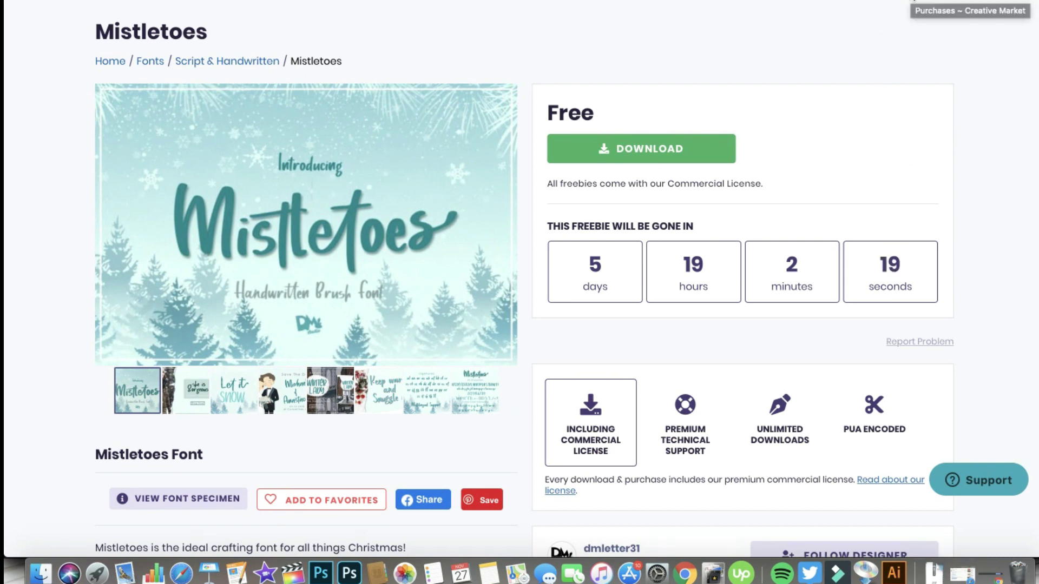
Switch to the Creative Market purchases page and download the Outlander Brush Script font
{"action": "left_click", "coordinate": [913, 2]}
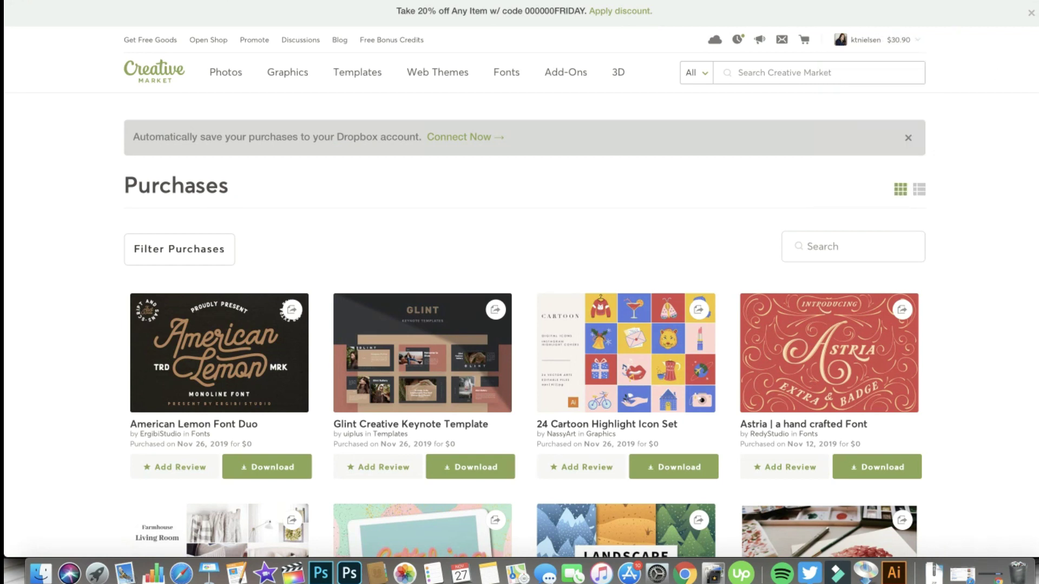
{"action": "scroll", "coordinate": [525, 293], "scroll_direction": "down", "scroll_amount": 2}
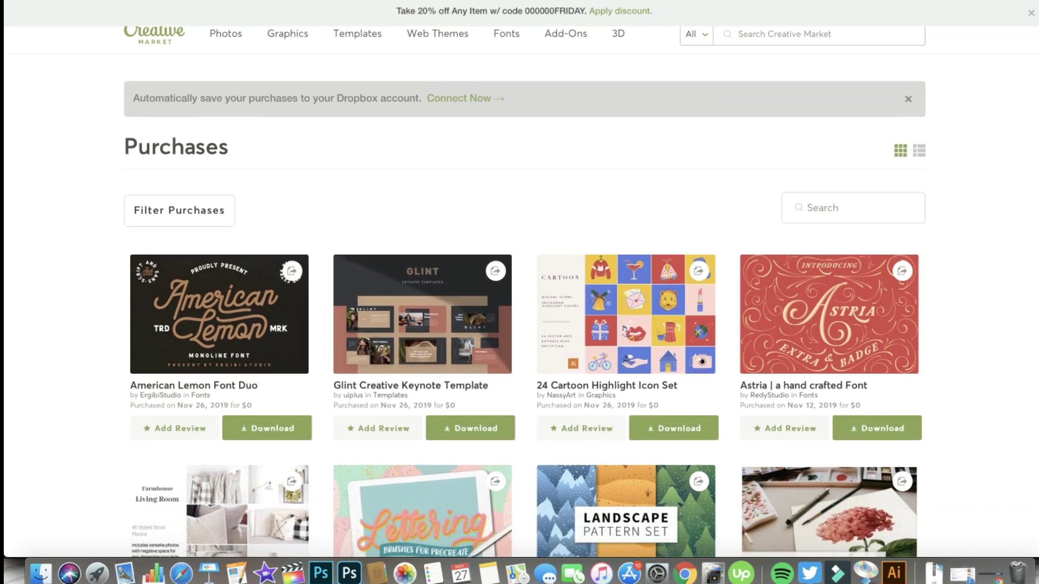
{"action": "scroll", "coordinate": [524, 292], "scroll_direction": "down", "scroll_amount": 1}
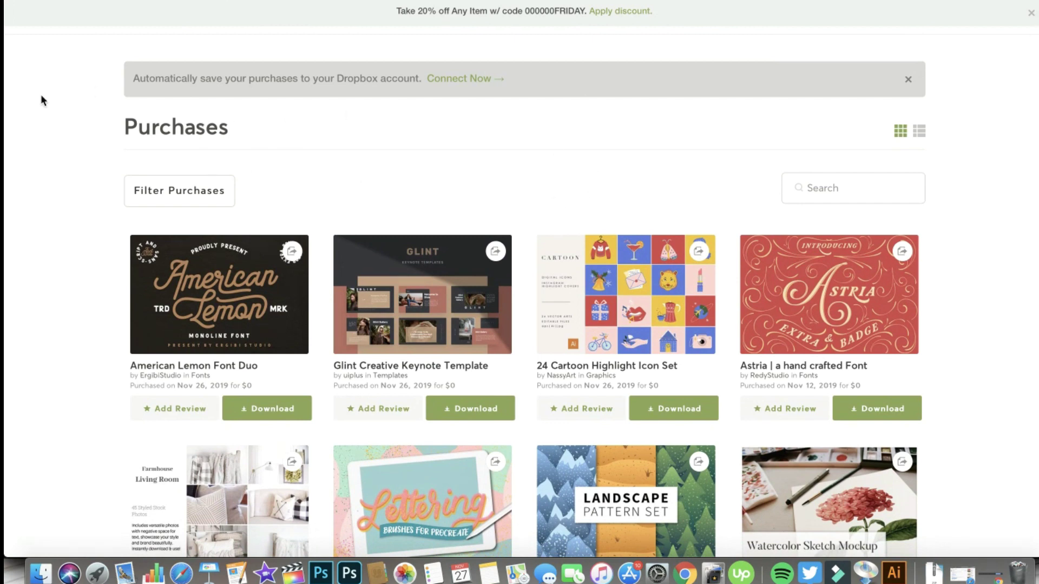
{"action": "scroll", "coordinate": [524, 292], "scroll_direction": "down", "scroll_amount": 5}
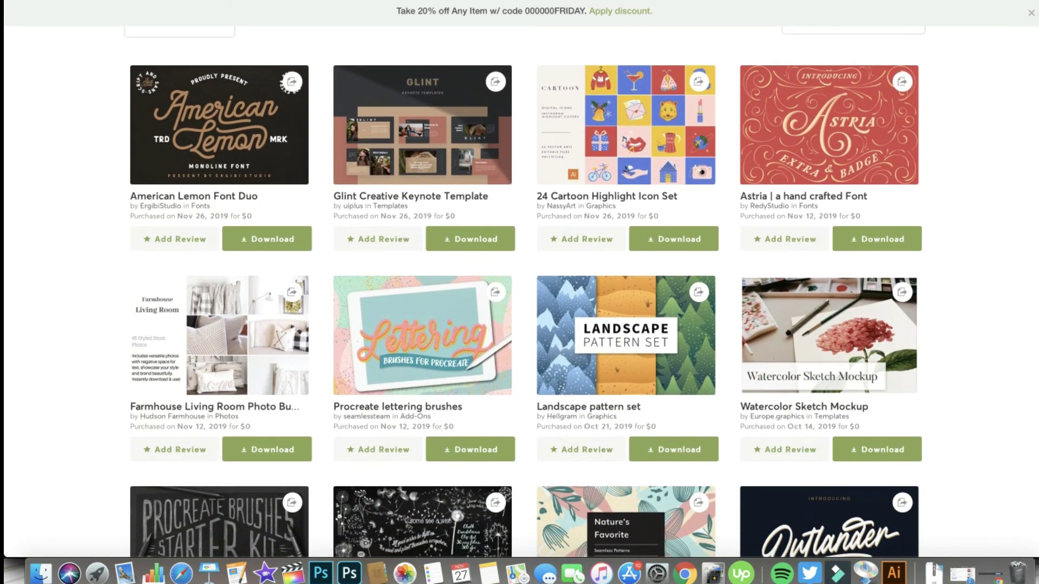
{"action": "scroll", "coordinate": [523, 292], "scroll_direction": "down", "scroll_amount": 5}
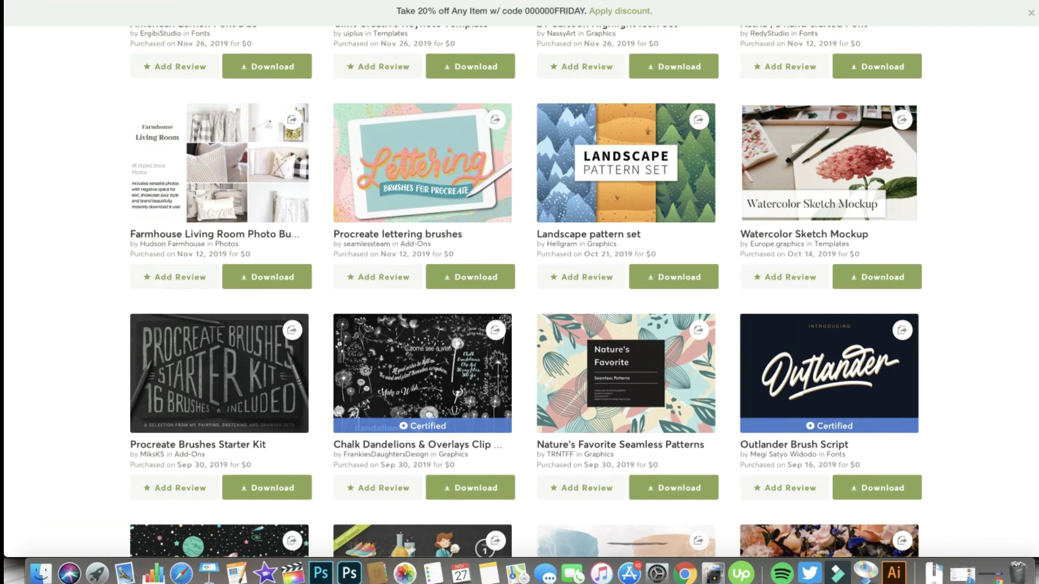
{"action": "scroll", "coordinate": [526, 292], "scroll_direction": "down", "scroll_amount": 3}
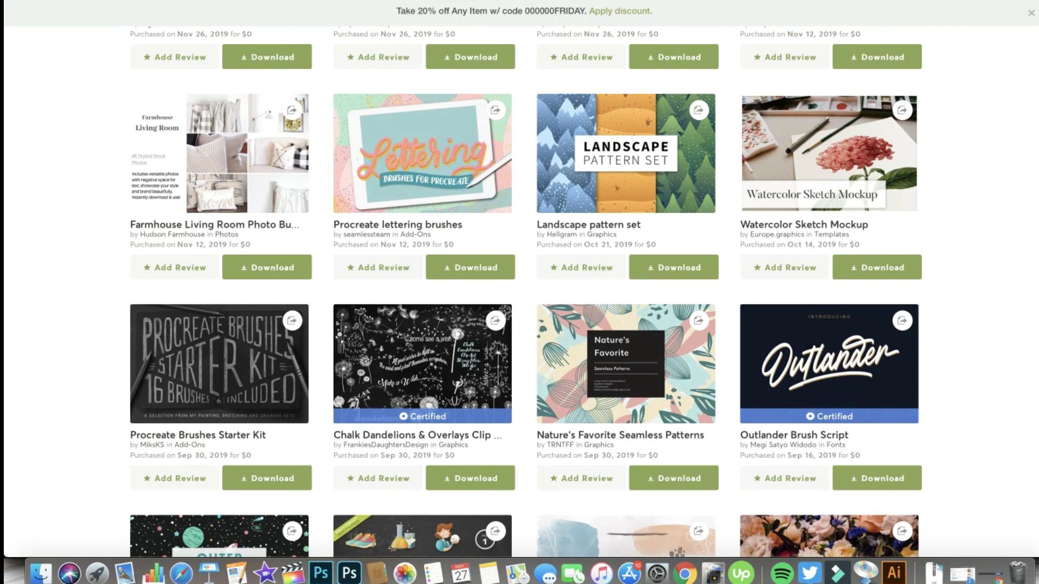
{"action": "scroll", "coordinate": [956, 201], "scroll_direction": "down", "scroll_amount": 8}
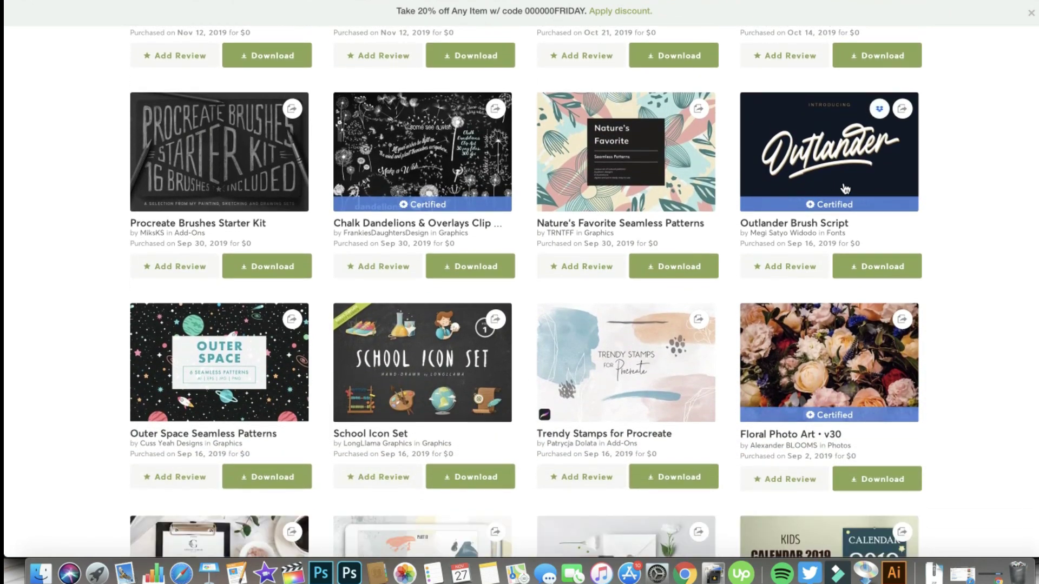
{"action": "left_click", "coordinate": [875, 270]}
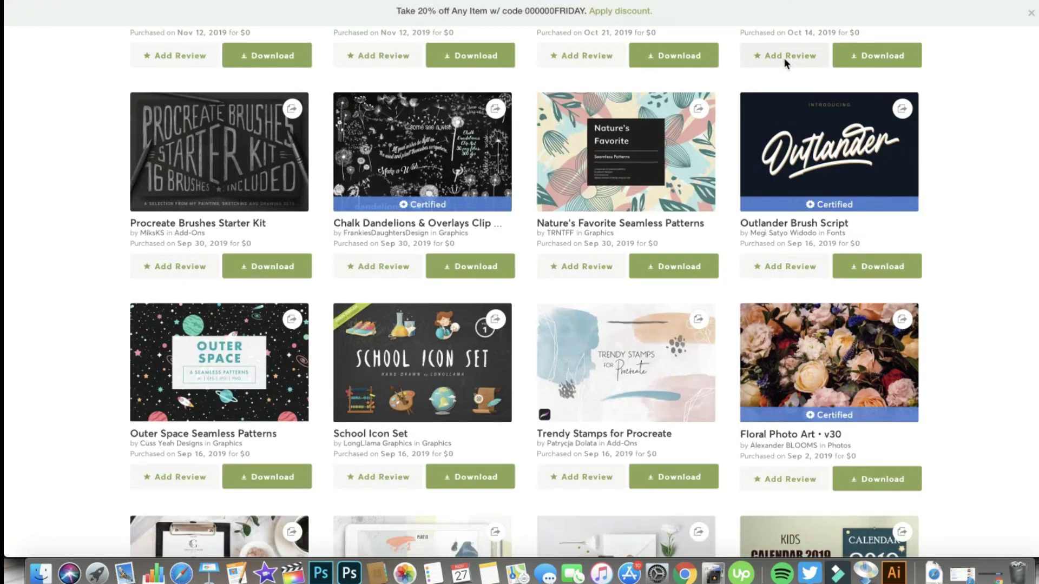
Open the recent downloads and move landmark.zip, Mistletoes-1830044.zip and Outlander-Brush-Script.zip from the FONTS folder to the trash
{"action": "left_click", "coordinate": [934, 571]}
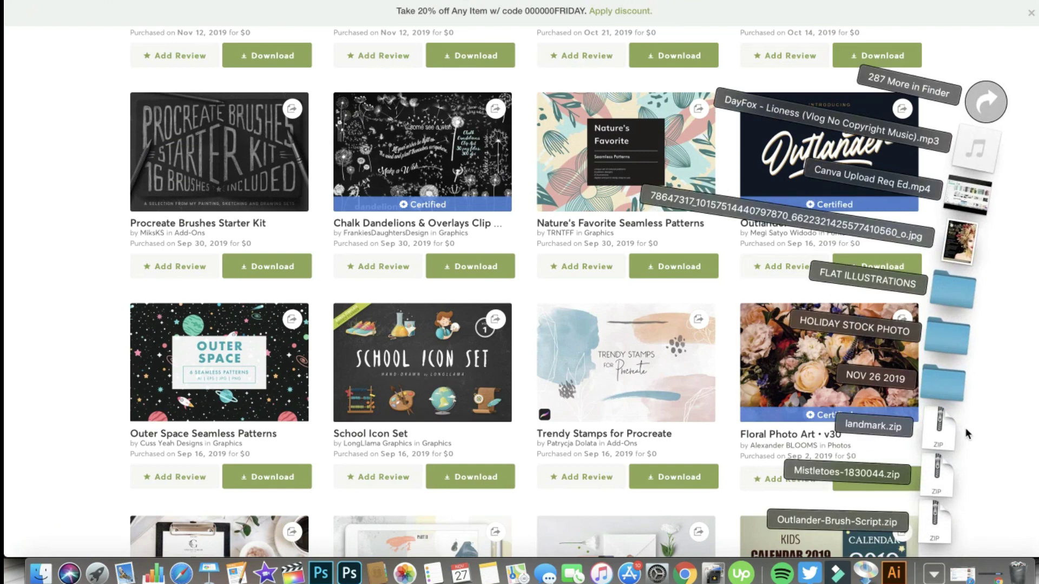
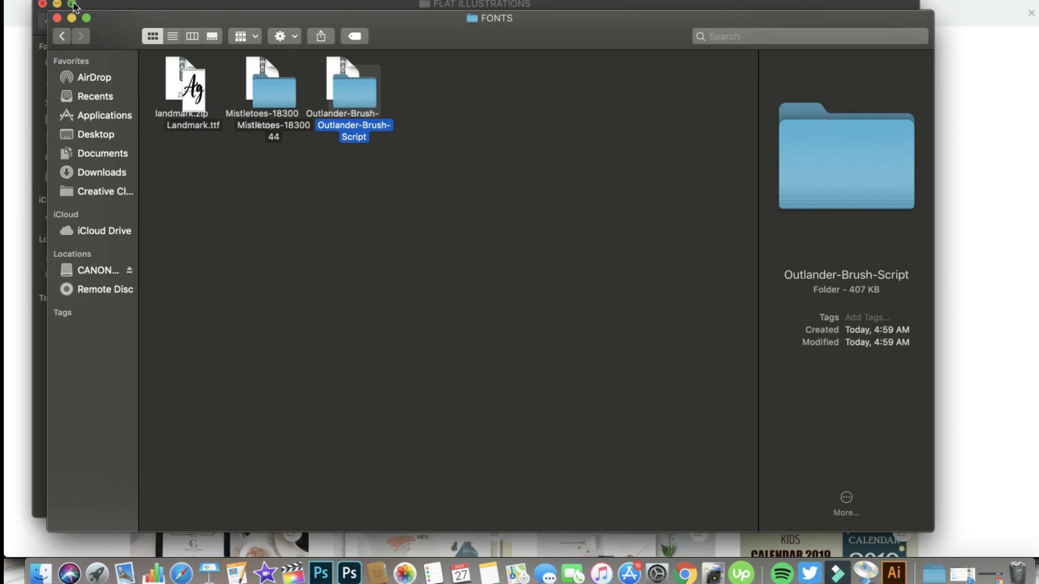
{"action": "left_click", "coordinate": [179, 73]}
{"action": "left_click", "coordinate": [259, 65], "text": "super"}
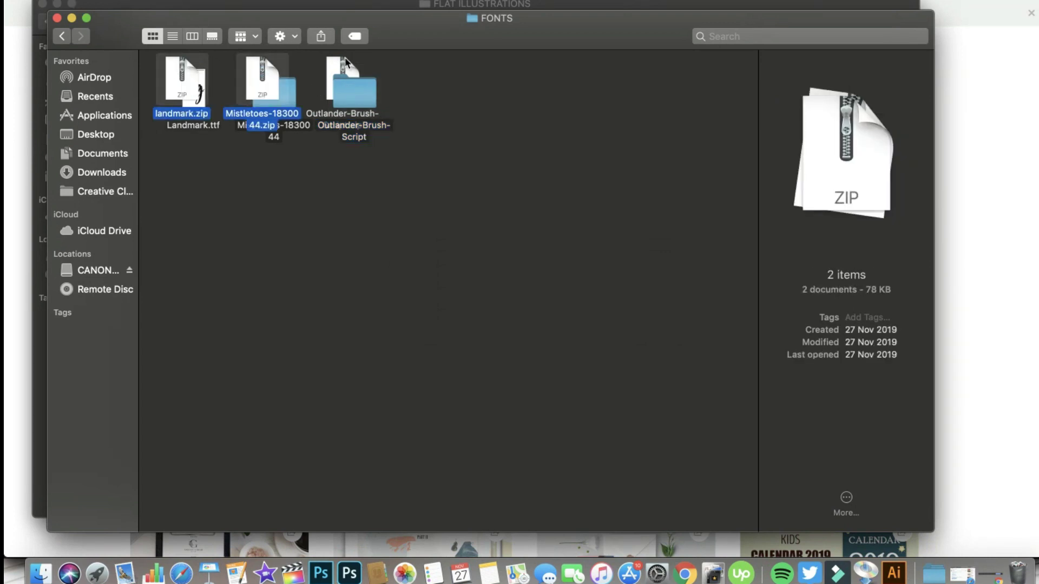
{"action": "left_click", "coordinate": [342, 64], "text": "super"}
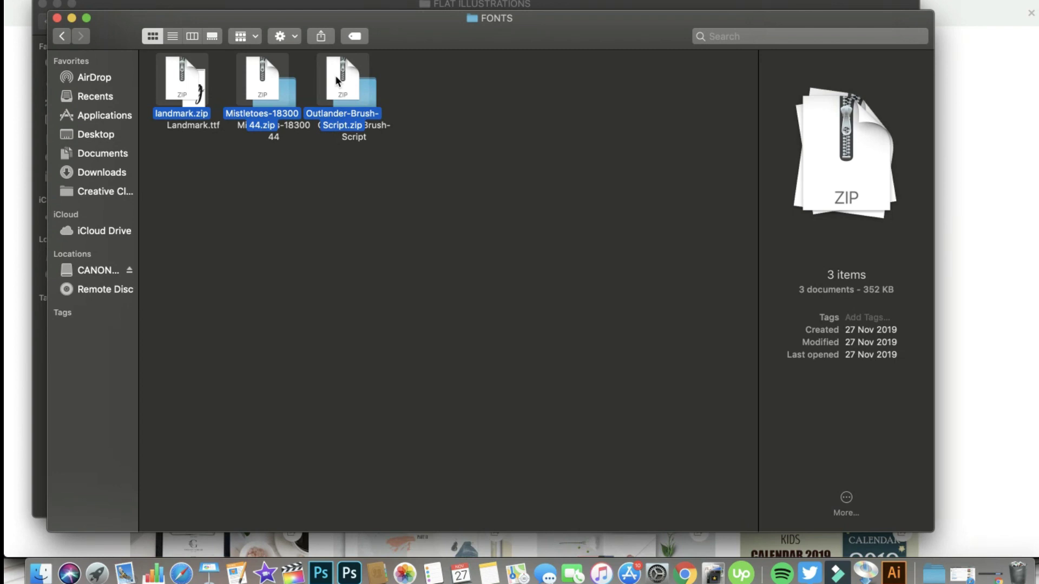
{"action": "left_click_drag", "start_coordinate": [333, 74], "coordinate": [1015, 573]}
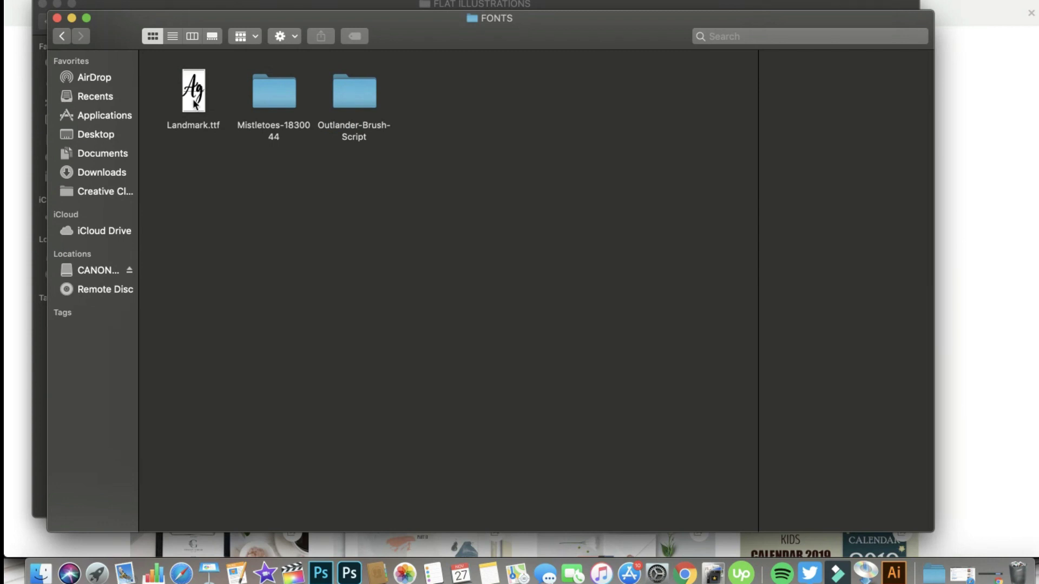
Move Mistletoes.otf and Mistletoes.ttf out of the Mistletoes-1830044 folder into the FONTS folder
{"action": "double_click", "coordinate": [272, 92]}
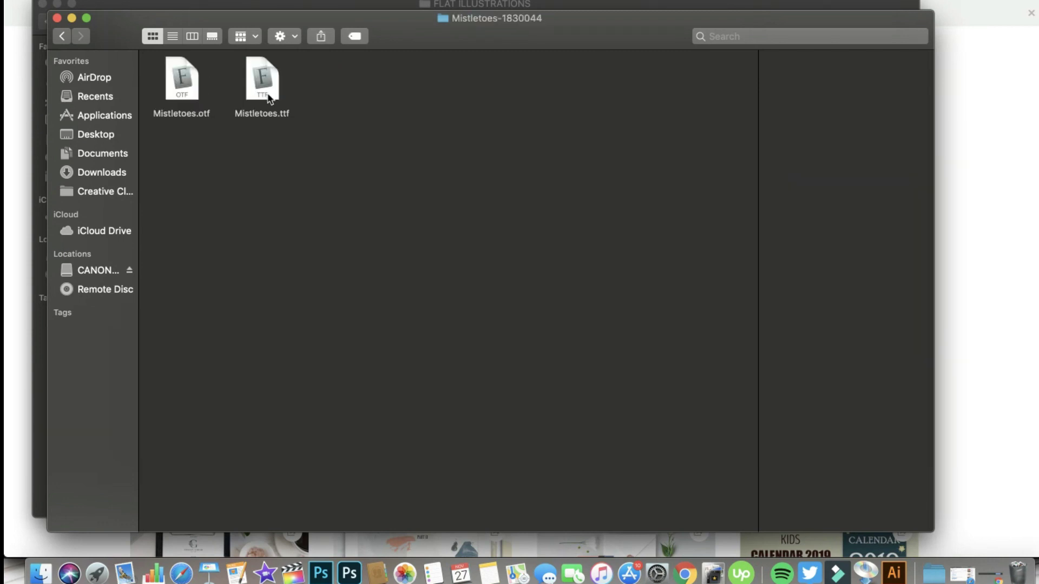
{"action": "left_click", "coordinate": [186, 88]}
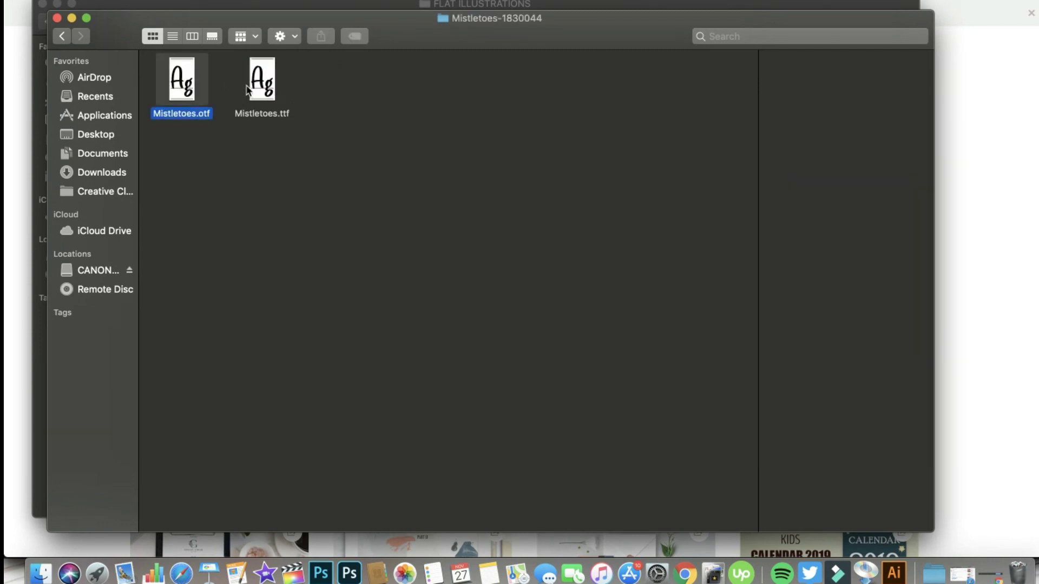
{"action": "left_click", "coordinate": [269, 86], "text": "shift"}
{"action": "mouse_move", "coordinate": [269, 86]}
{"action": "left_mouse_down"}
{"action": "mouse_move", "coordinate": [105, 130]}
{"action": "mouse_move", "coordinate": [103, 177]}
{"action": "mouse_move", "coordinate": [427, 180]}
{"action": "mouse_move", "coordinate": [669, 120]}
{"action": "mouse_move", "coordinate": [595, 111]}
{"action": "mouse_move", "coordinate": [413, 174]}
{"action": "left_mouse_up"}
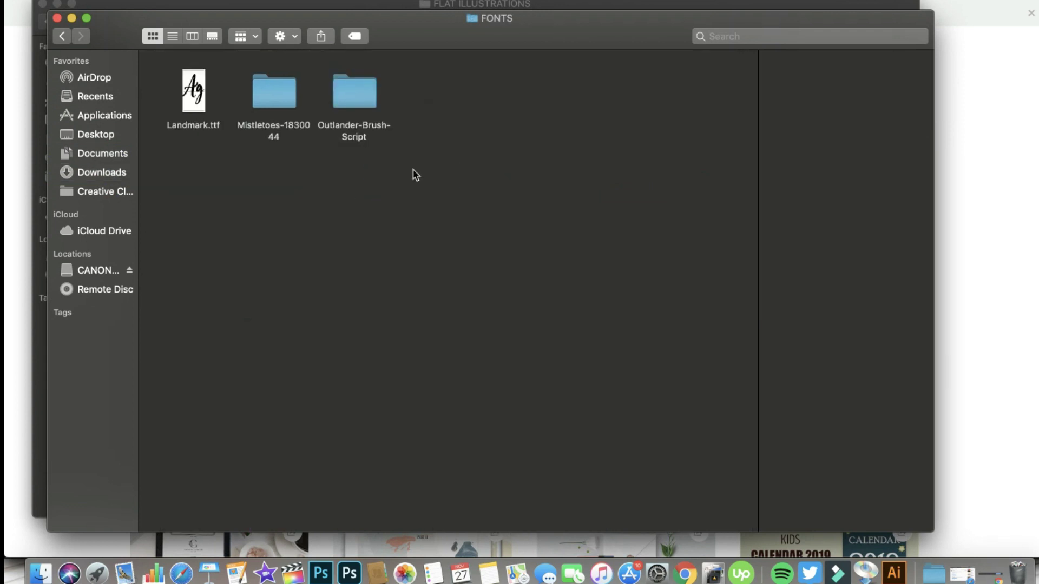
Move all four Outlander font files from the Outlander-Brush-Script folder into the FONTS folder and arrange its contents by name
{"action": "double_click", "coordinate": [366, 85]}
{"action": "key", "text": "super+a"}
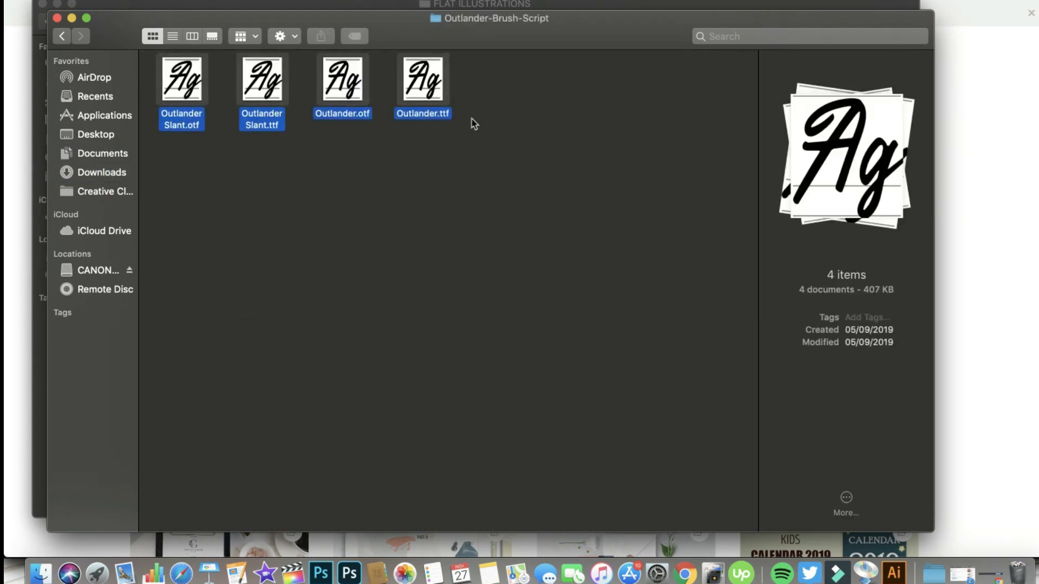
{"action": "left_click_drag", "start_coordinate": [428, 82], "coordinate": [592, 116]}
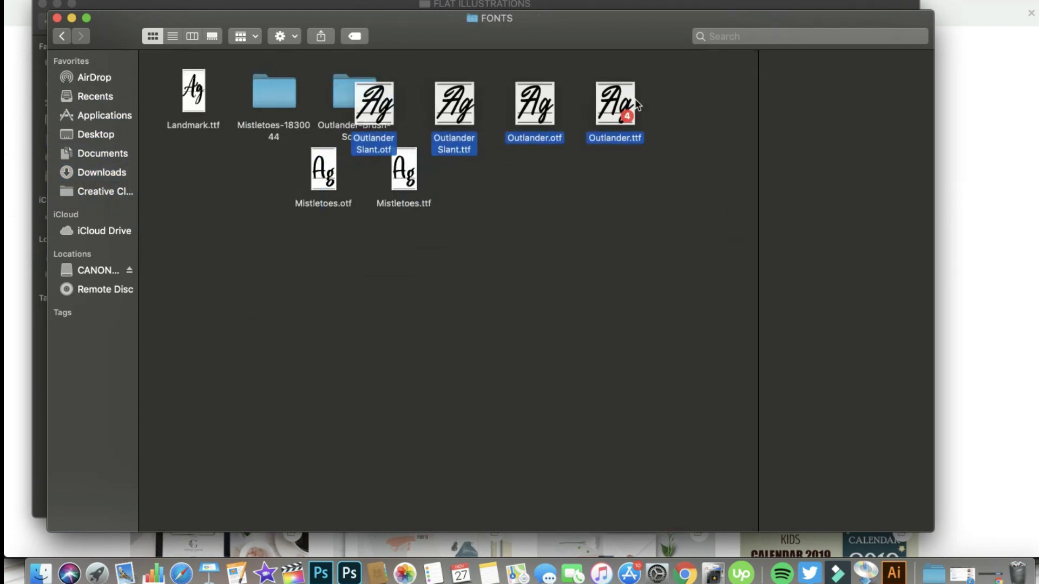
{"action": "left_click", "coordinate": [568, 212]}
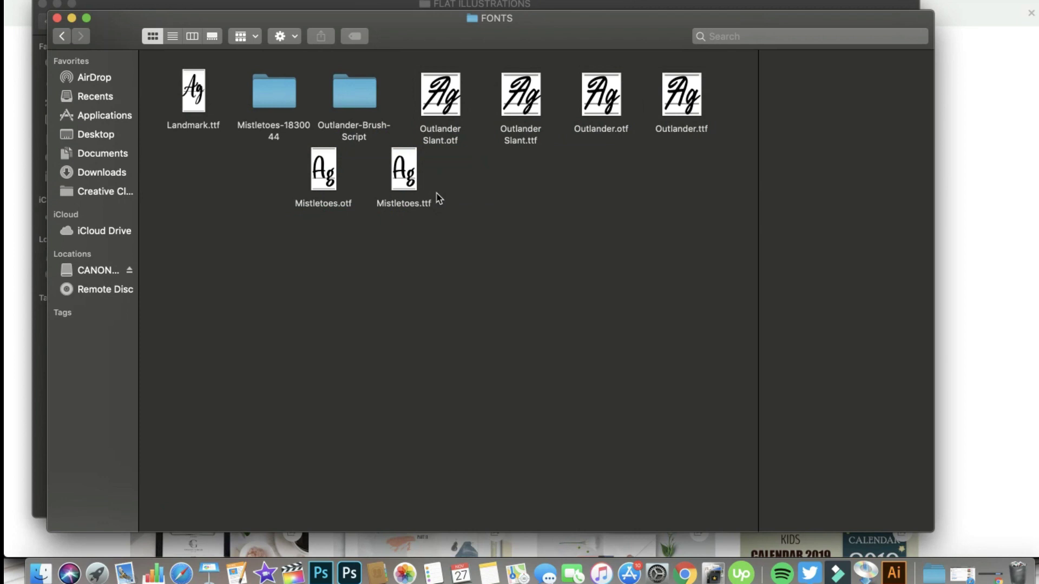
{"action": "left_click", "coordinate": [254, 37]}
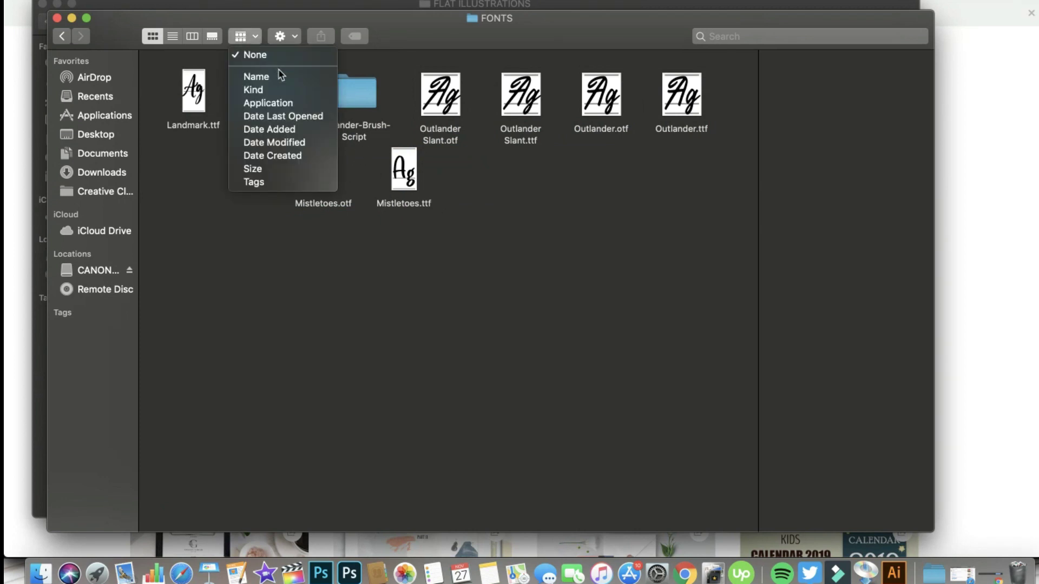
{"action": "left_click", "coordinate": [277, 76]}
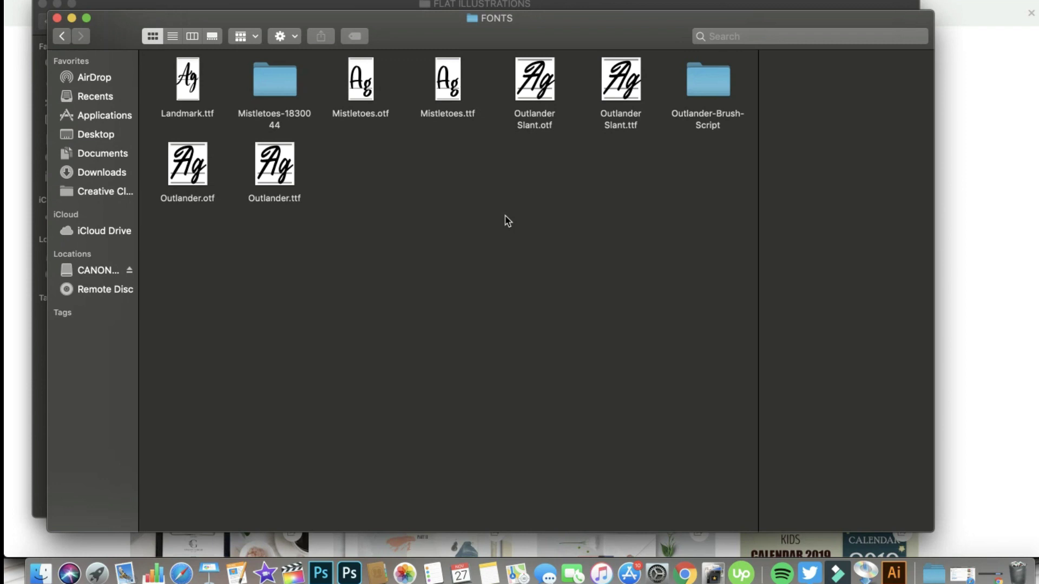
Switch to Canva's Brand Kit and upload Landmark.ttf from the FONTS folder, confirming the right to use it
{"action": "left_click", "coordinate": [15, 347]}
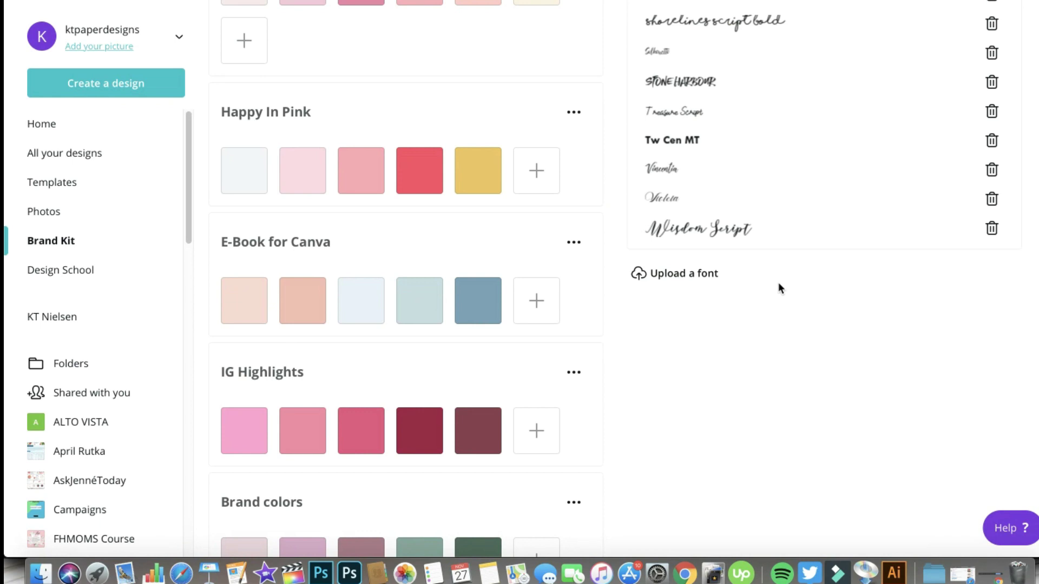
{"action": "left_click", "coordinate": [699, 273]}
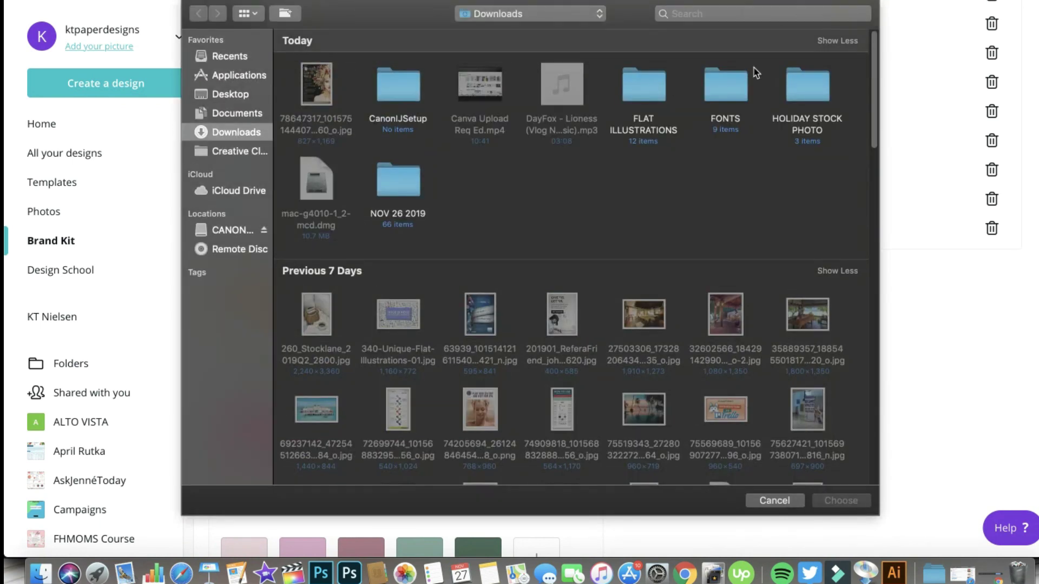
{"action": "left_click", "coordinate": [725, 81]}
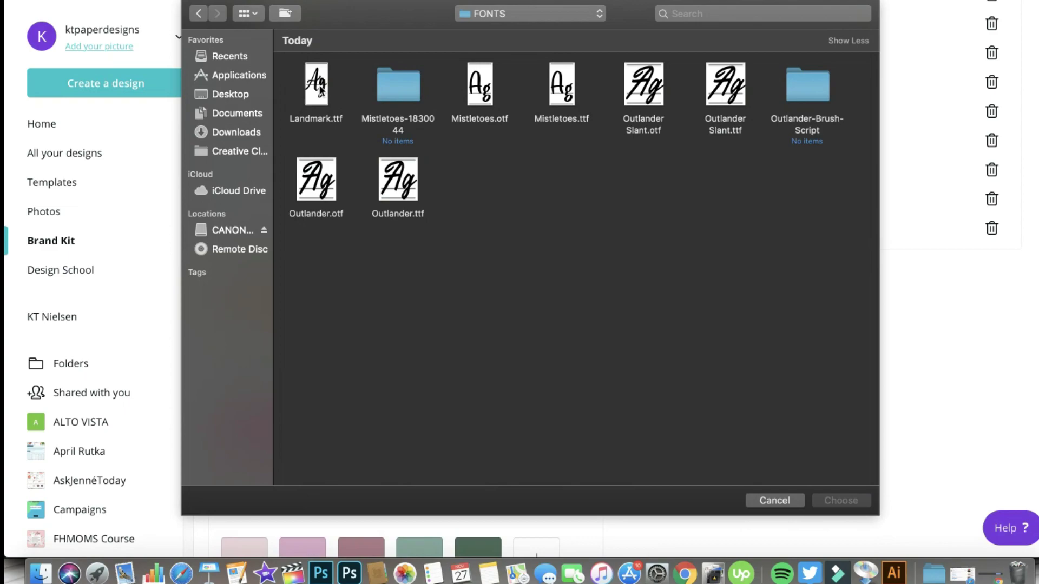
{"action": "double_click", "coordinate": [320, 88]}
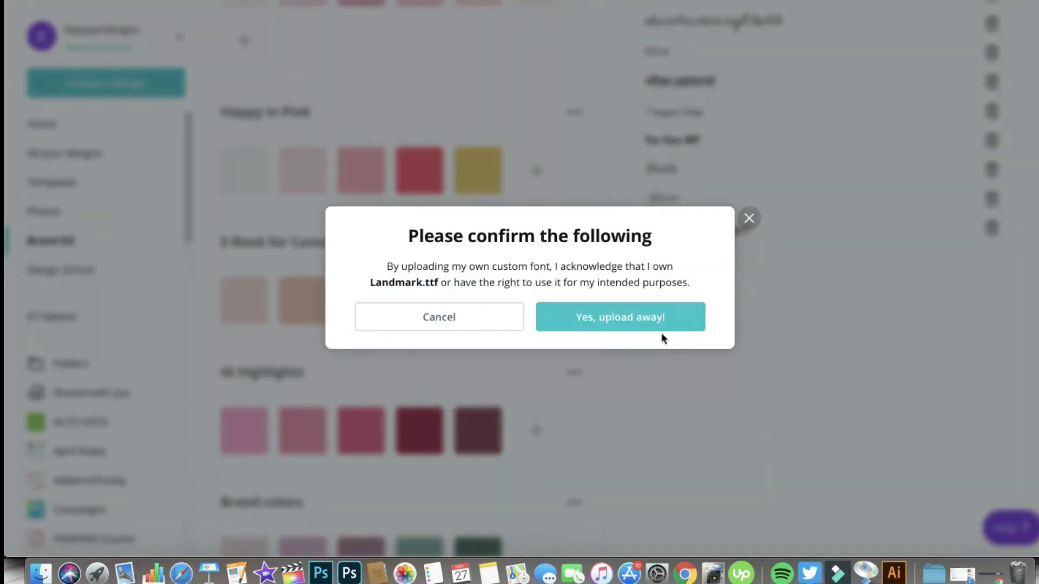
{"action": "left_click", "coordinate": [637, 322]}
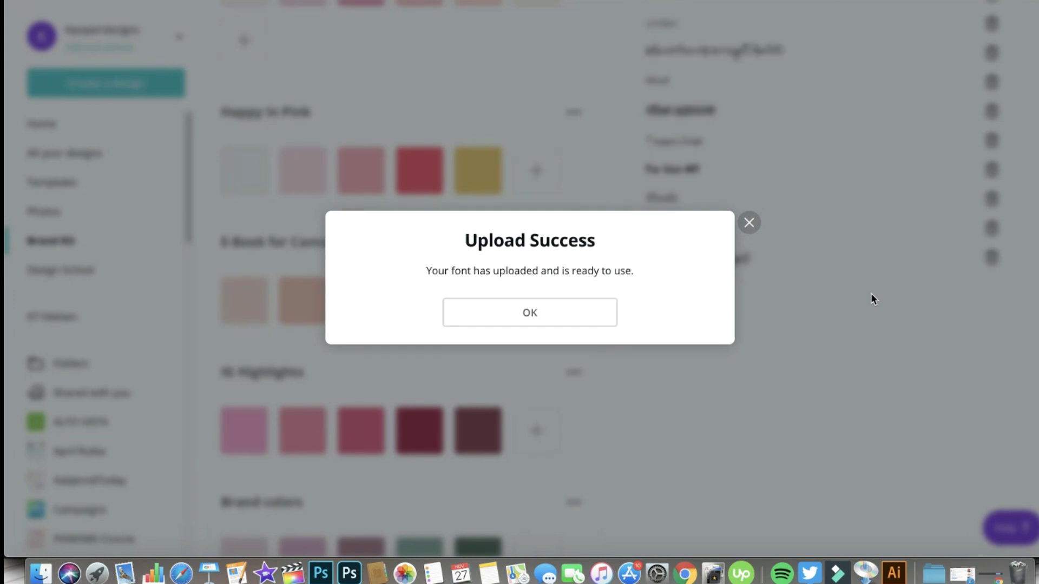
{"action": "left_click", "coordinate": [573, 311]}
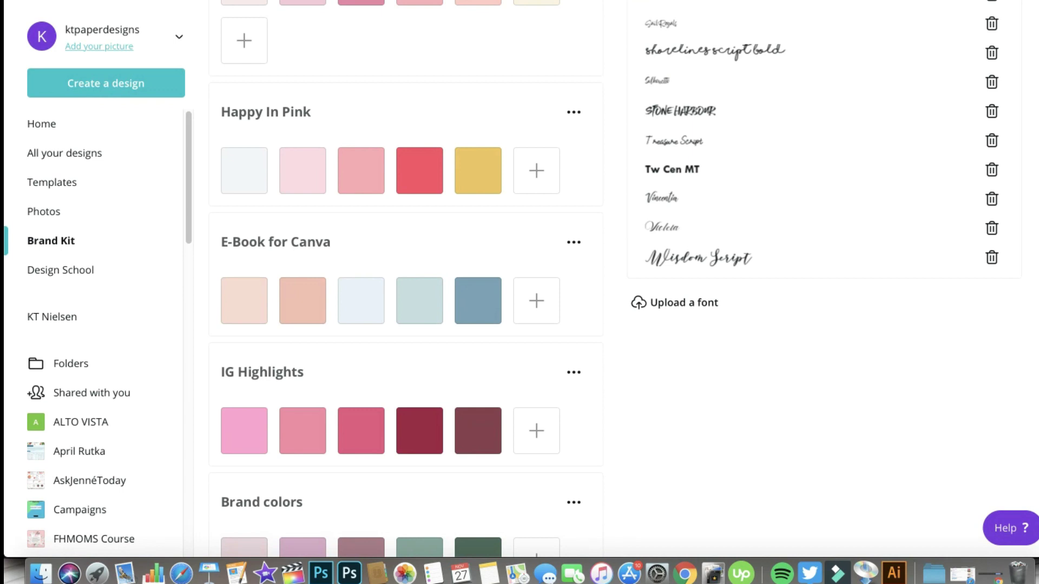
Check the uploaded fonts list for Landmark and upload Mistletoes.otf, confirming the right to use it
{"action": "scroll", "coordinate": [611, 279], "scroll_direction": "up", "scroll_amount": 10}
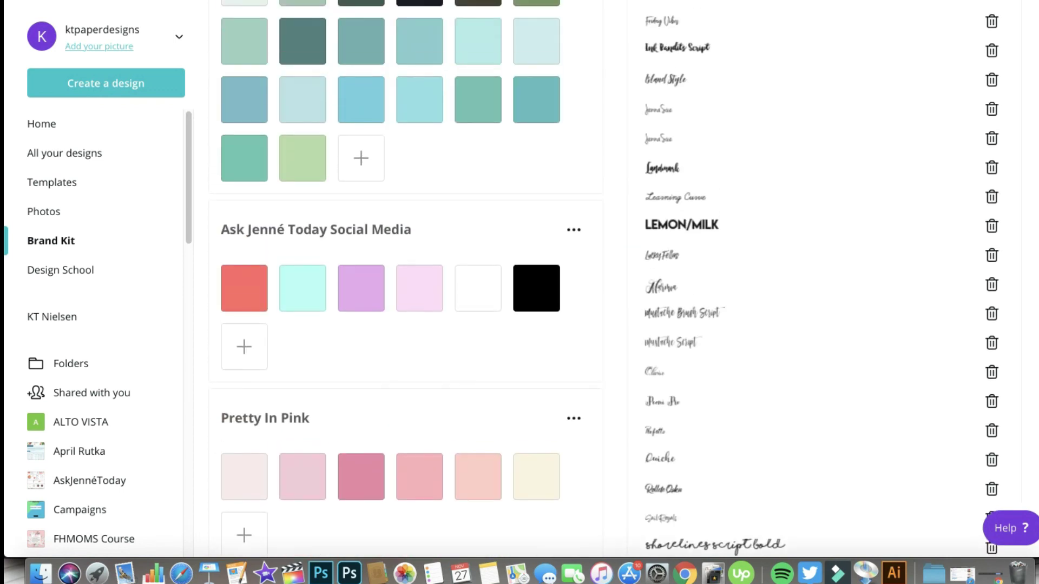
{"action": "scroll", "coordinate": [703, 227], "scroll_direction": "up", "scroll_amount": 2}
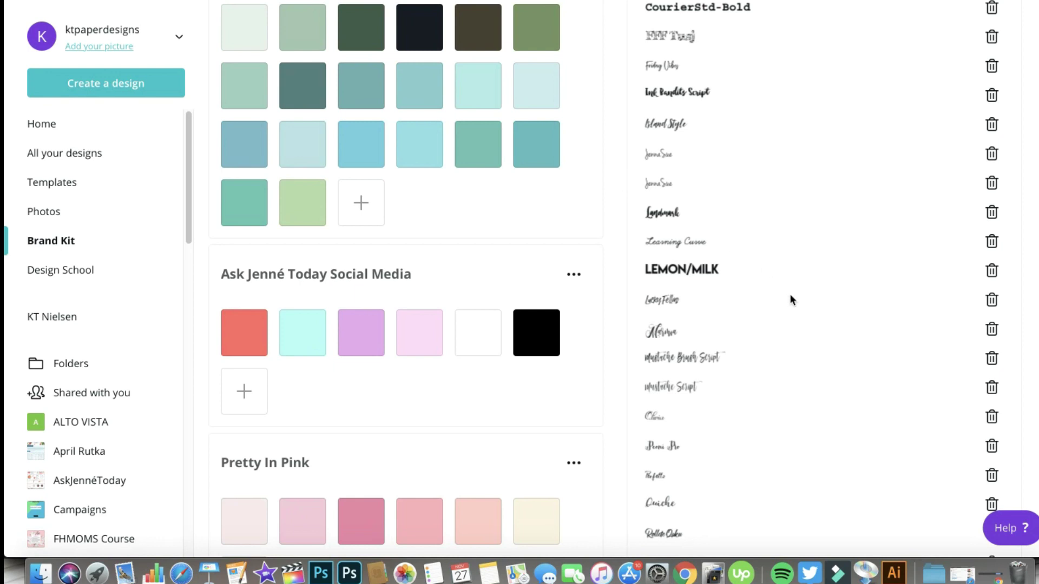
{"action": "scroll", "coordinate": [786, 302], "scroll_direction": "down", "scroll_amount": 7}
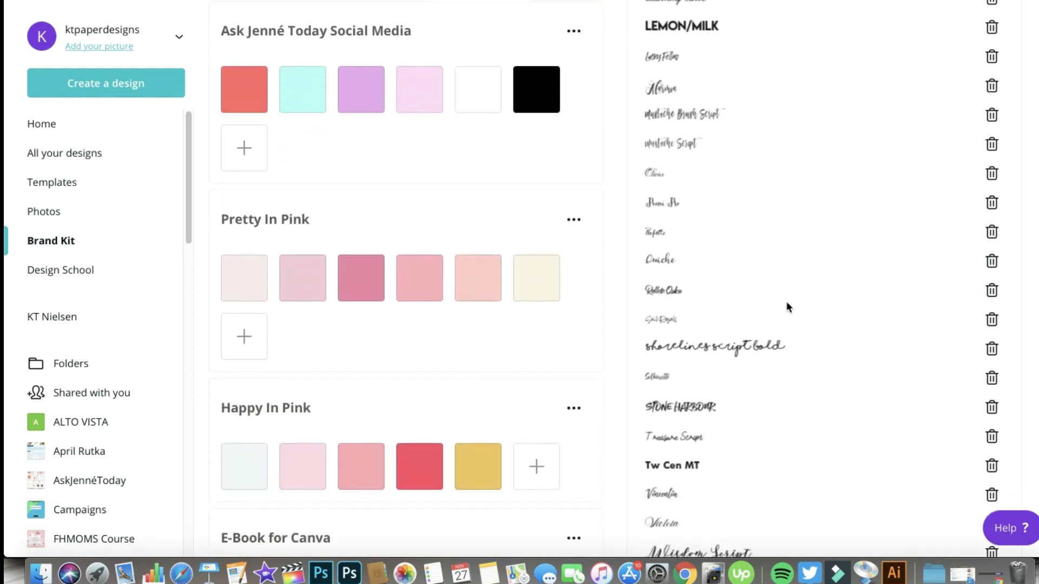
{"action": "scroll", "coordinate": [787, 302], "scroll_direction": "down", "scroll_amount": 5}
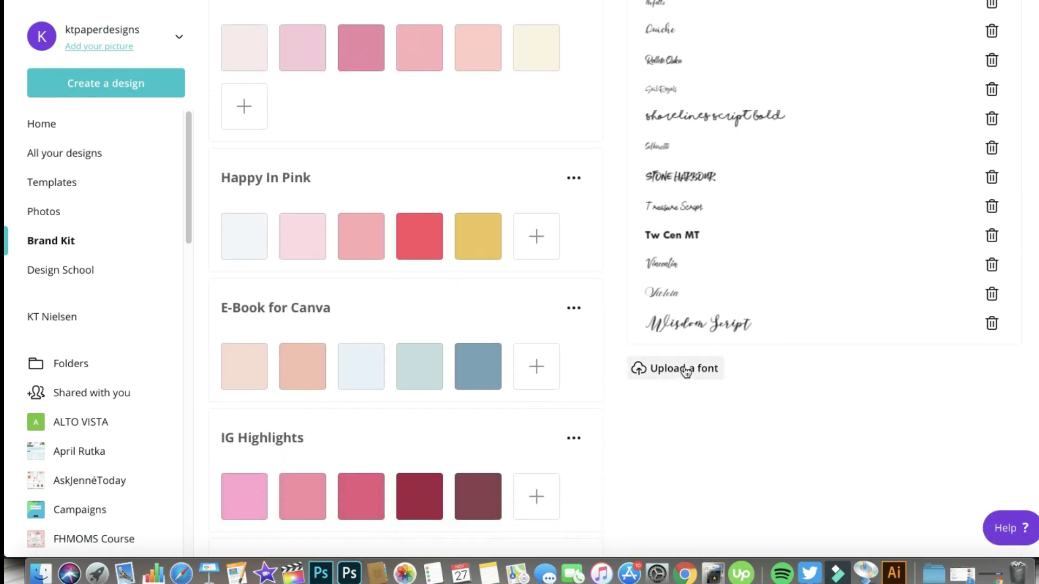
{"action": "left_click", "coordinate": [759, 382]}
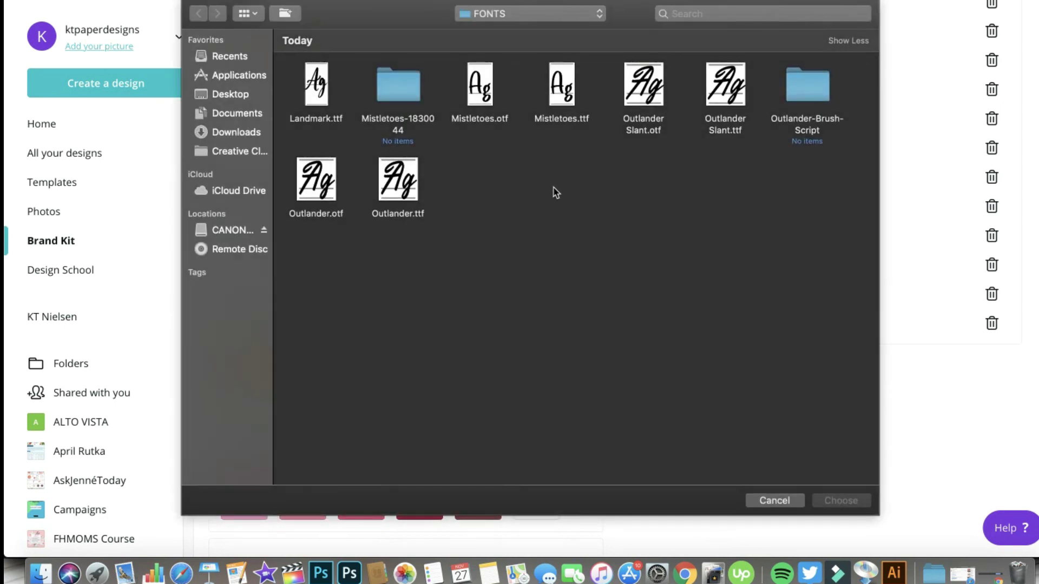
{"action": "double_click", "coordinate": [480, 84]}
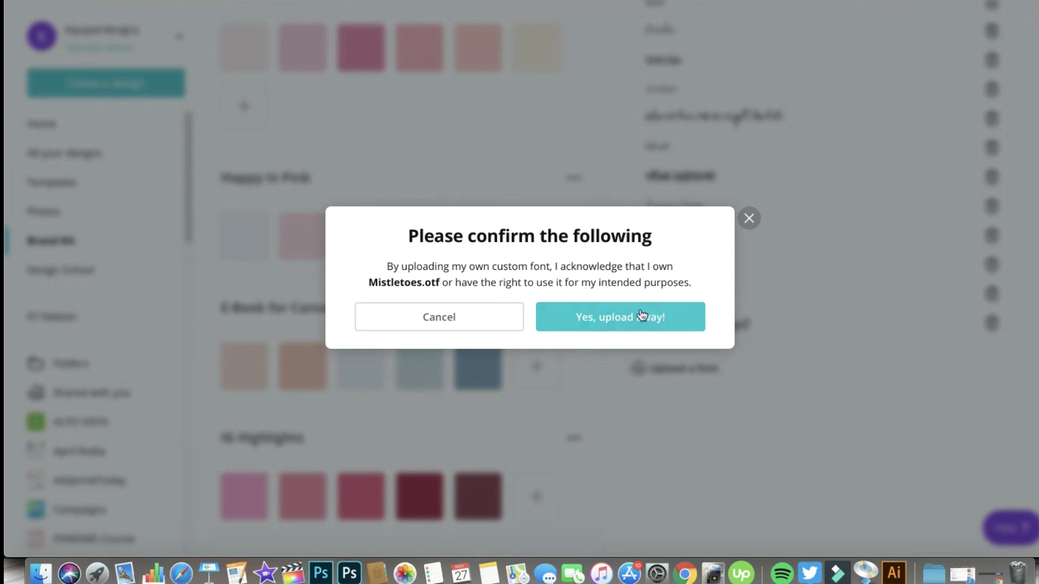
{"action": "left_click", "coordinate": [653, 308]}
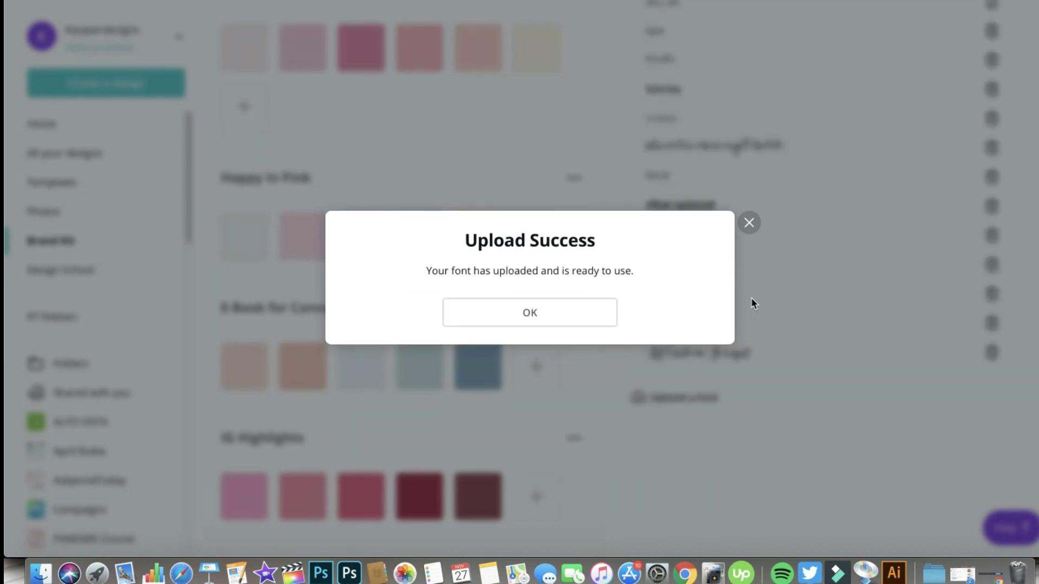
{"action": "left_click", "coordinate": [749, 222]}
Upload Outlander.otf from the FONTS folder to the Brand Kit, confirming the right to use it
{"action": "left_click", "coordinate": [674, 403]}
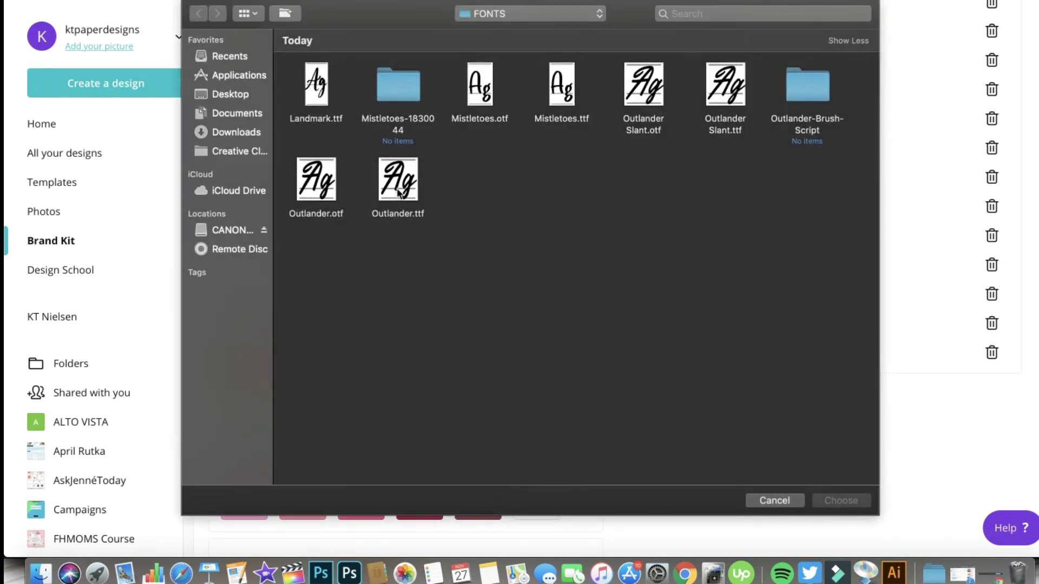
{"action": "double_click", "coordinate": [324, 187]}
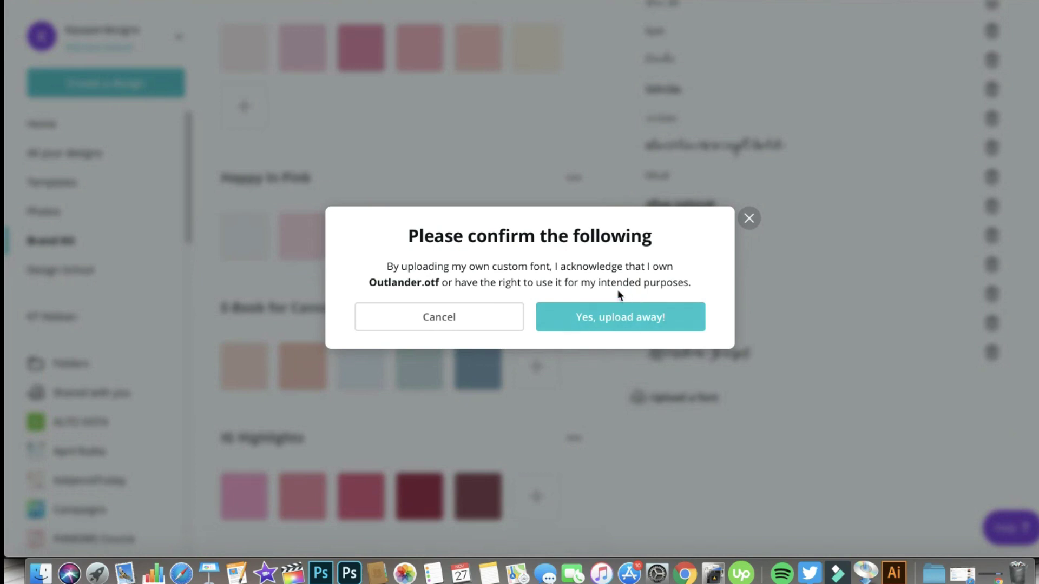
{"action": "left_click", "coordinate": [617, 314]}
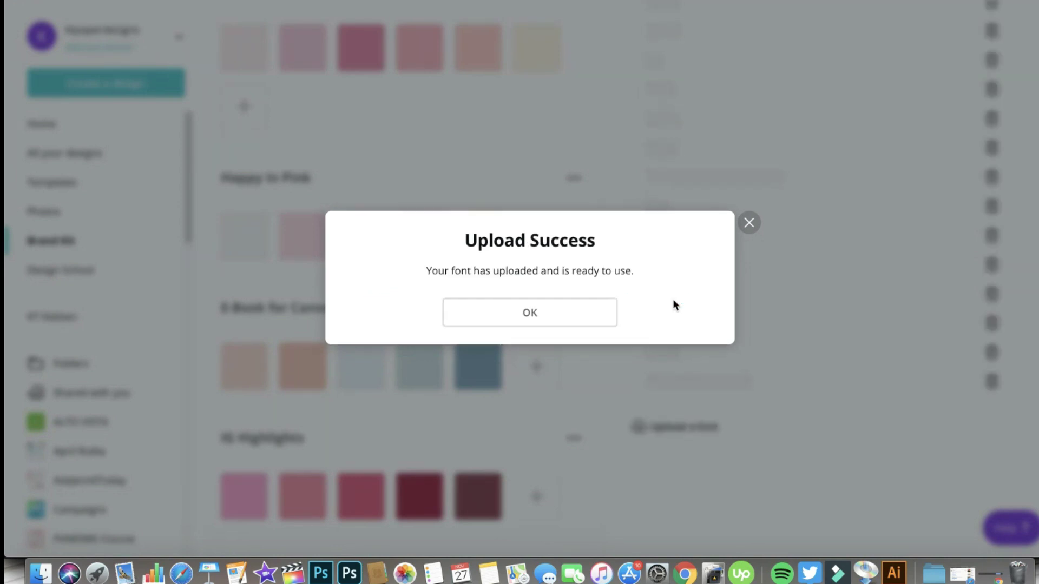
{"action": "left_click", "coordinate": [502, 322]}
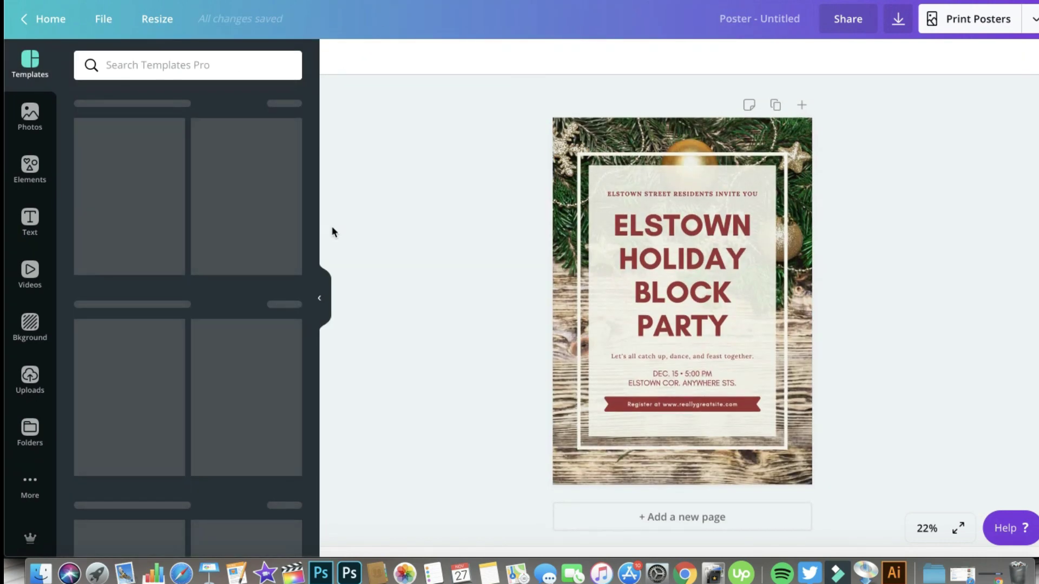
Select the poster's ELSTOWN HOLIDAY BLOCK PARTY heading and browse the brand and uploaded fonts available for it
{"action": "left_click", "coordinate": [742, 248]}
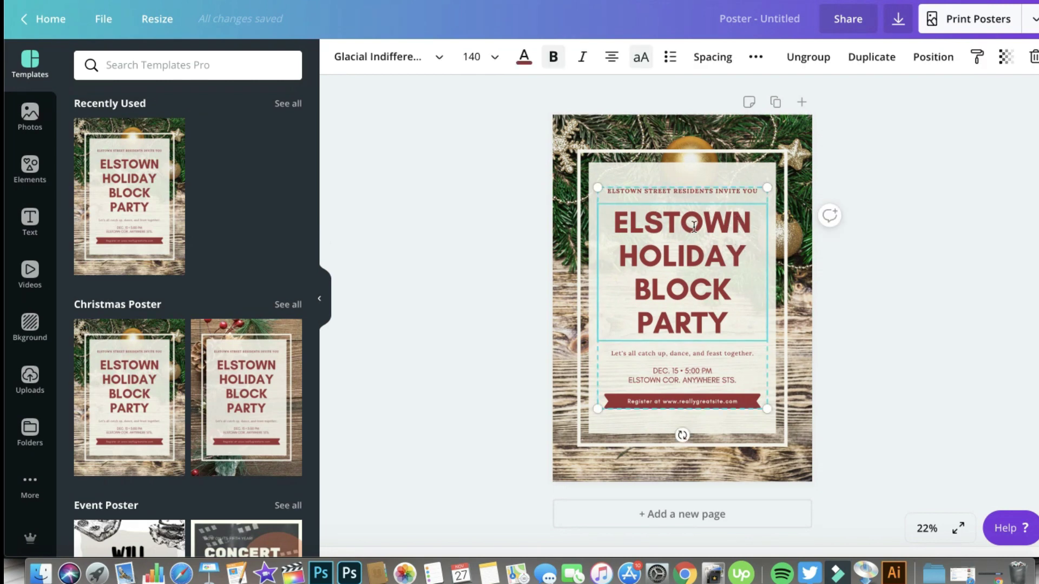
{"action": "left_click", "coordinate": [417, 57]}
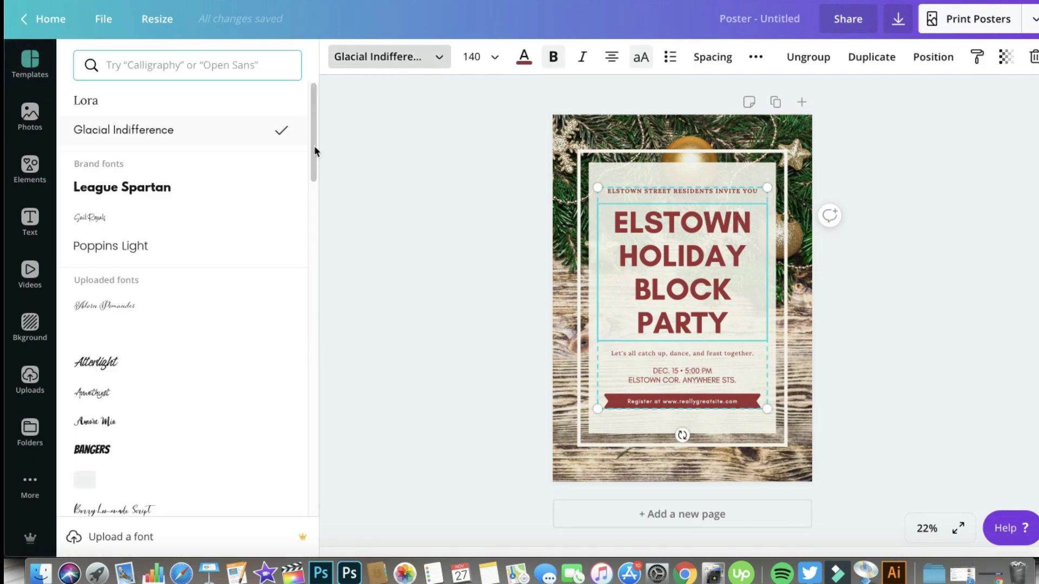
{"action": "mouse_move", "coordinate": [313, 153]}
{"action": "left_mouse_down"}
{"action": "mouse_move", "coordinate": [313, 169]}
{"action": "mouse_move", "coordinate": [313, 140]}
{"action": "mouse_move", "coordinate": [314, 169]}
{"action": "left_mouse_up"}
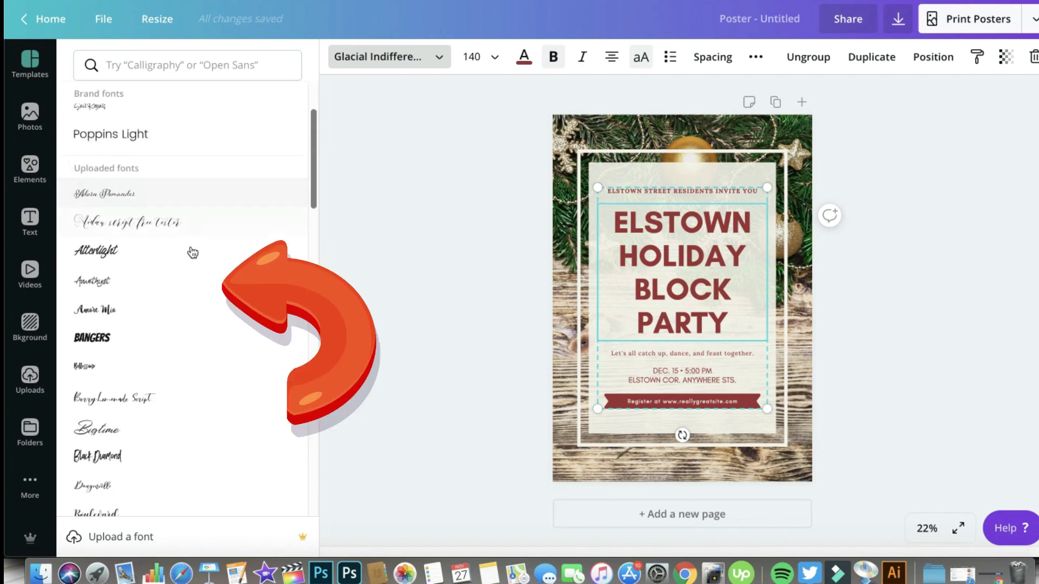
{"action": "left_click_drag", "start_coordinate": [312, 174], "coordinate": [316, 148]}
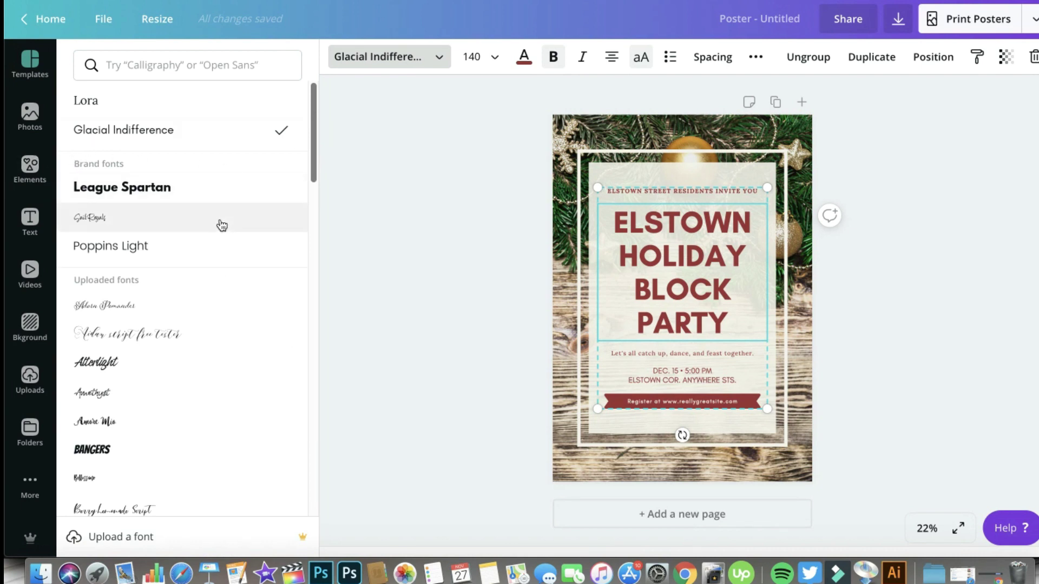
{"action": "mouse_move", "coordinate": [316, 147]}
{"action": "left_mouse_down"}
{"action": "mouse_move", "coordinate": [309, 192]}
{"action": "mouse_move", "coordinate": [314, 155]}
{"action": "left_mouse_up"}
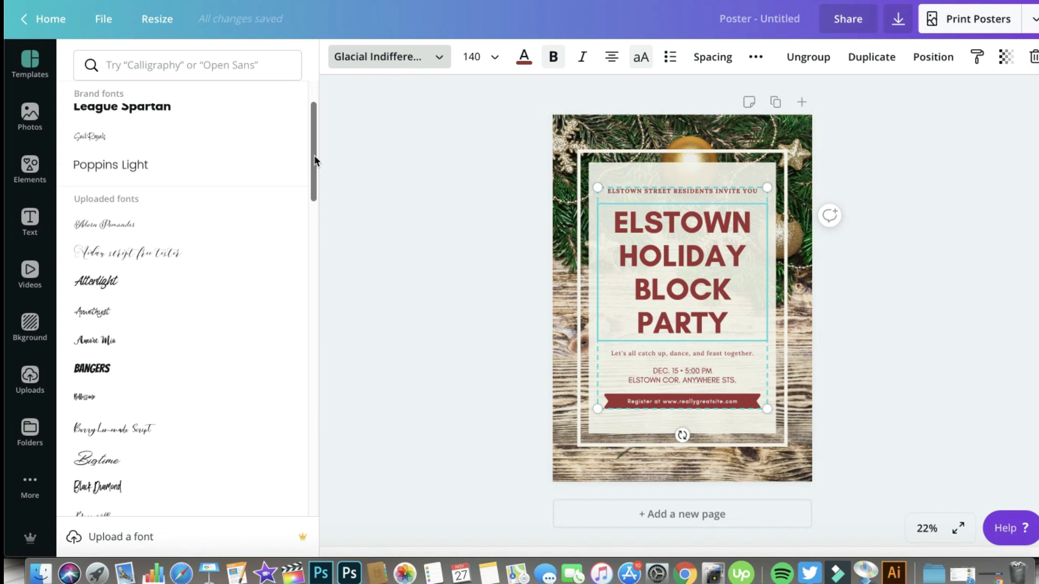